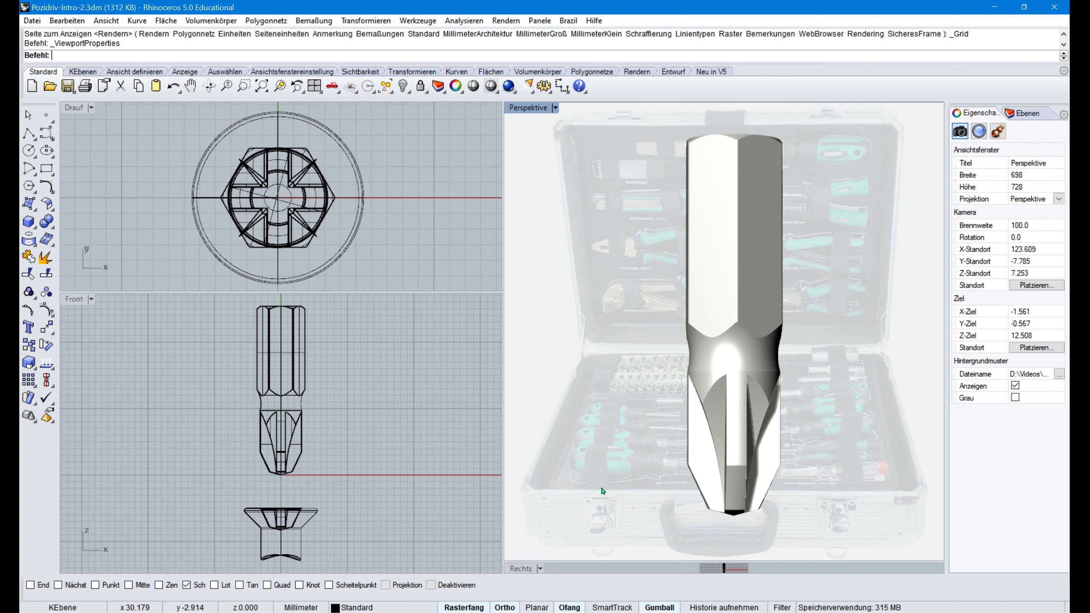
Move the countersunk screw head below the bit to the Muster layer and hide that layer
{"action": "left_click", "coordinate": [281, 517]}
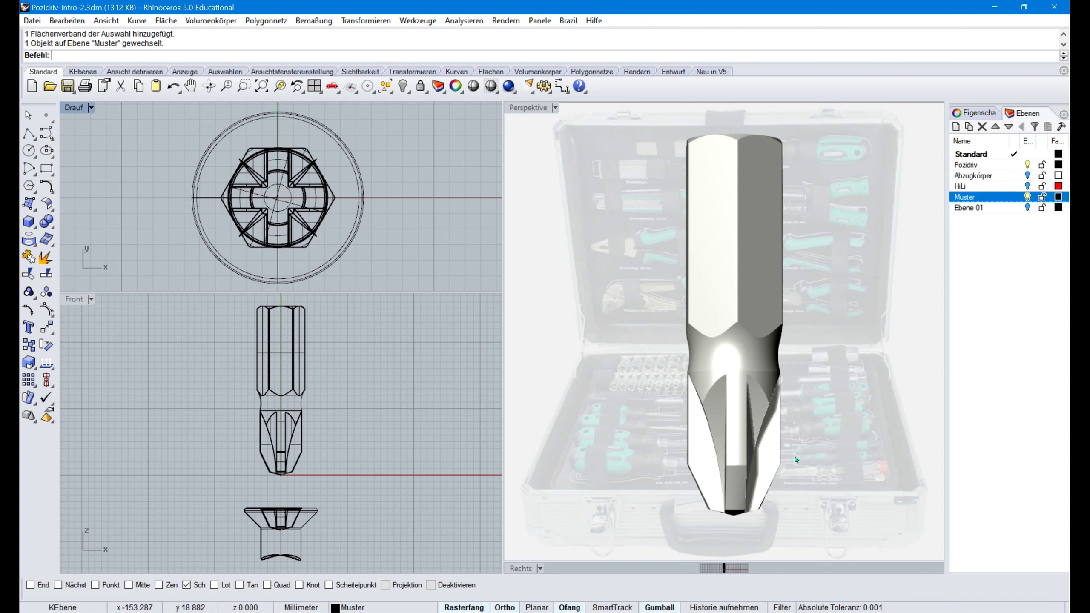
{"action": "left_click", "coordinate": [1027, 196]}
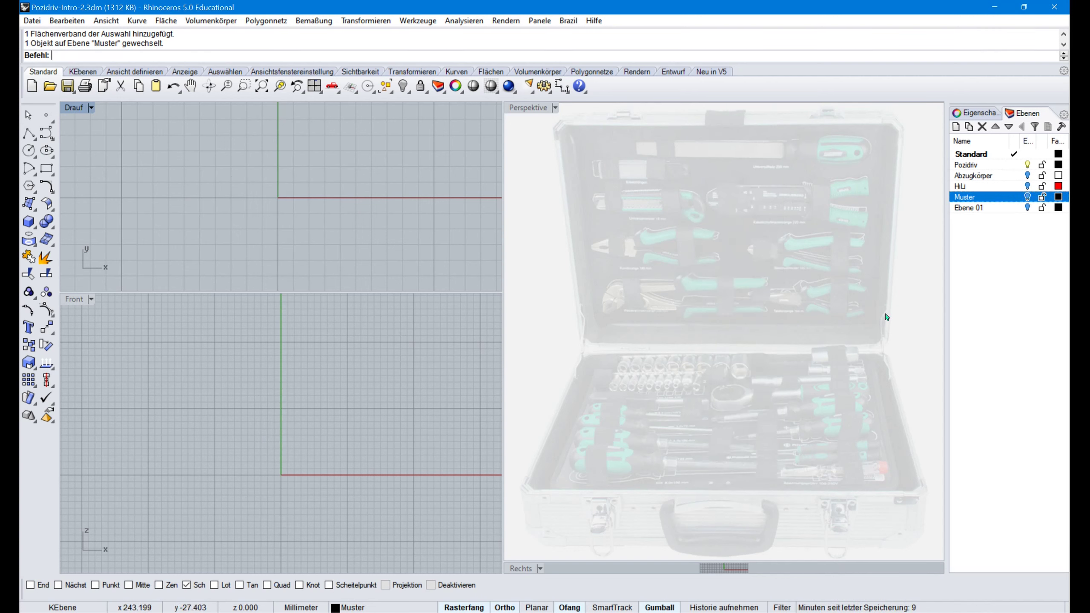
In the maximized Front view, draw a horizontal base line from x = -10 to x = 10 through the origin
{"action": "double_click", "coordinate": [73, 300]}
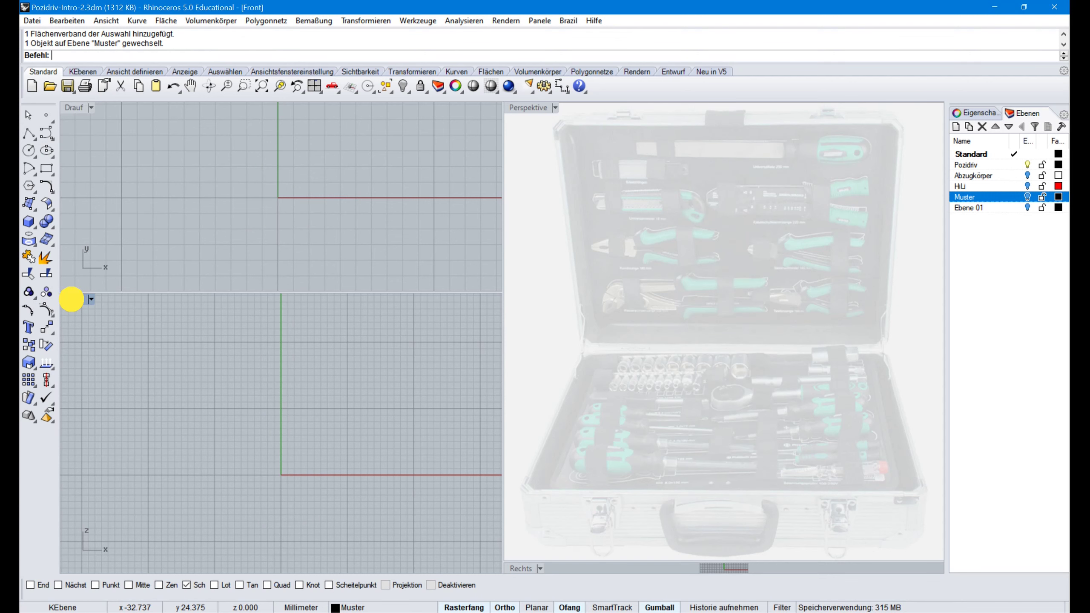
{"action": "left_click", "coordinate": [29, 134]}
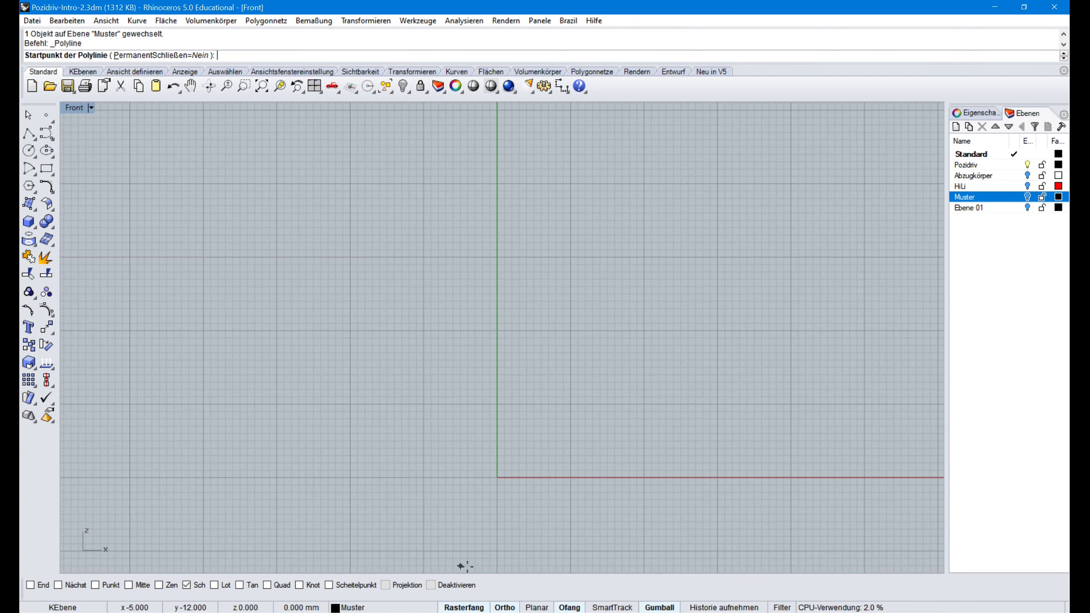
{"action": "left_click", "coordinate": [424, 477]}
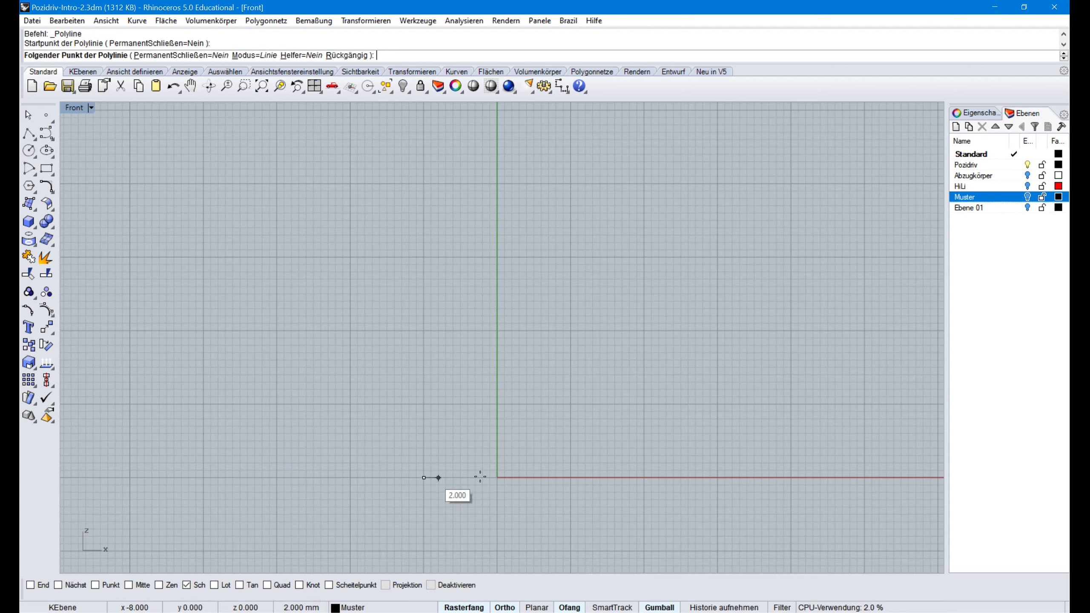
{"action": "left_click", "coordinate": [563, 478]}
{"action": "key", "text": "Return"}
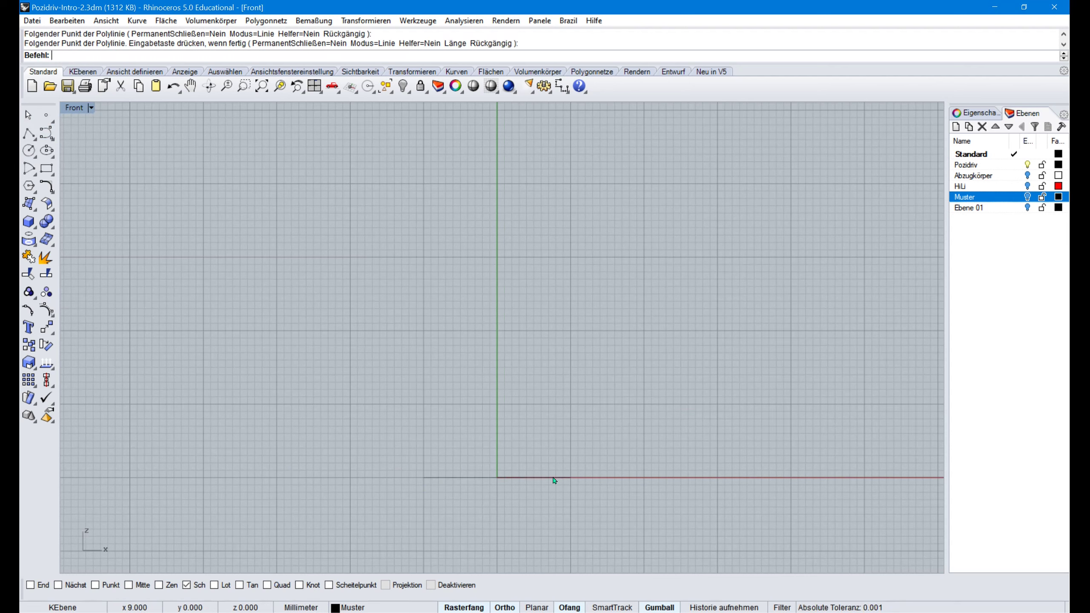
Draw a vertical centre line about 48 mm long through the origin, starting 9 mm below the base line
{"action": "right_click", "coordinate": [502, 482]}
{"action": "left_click", "coordinate": [496, 542]}
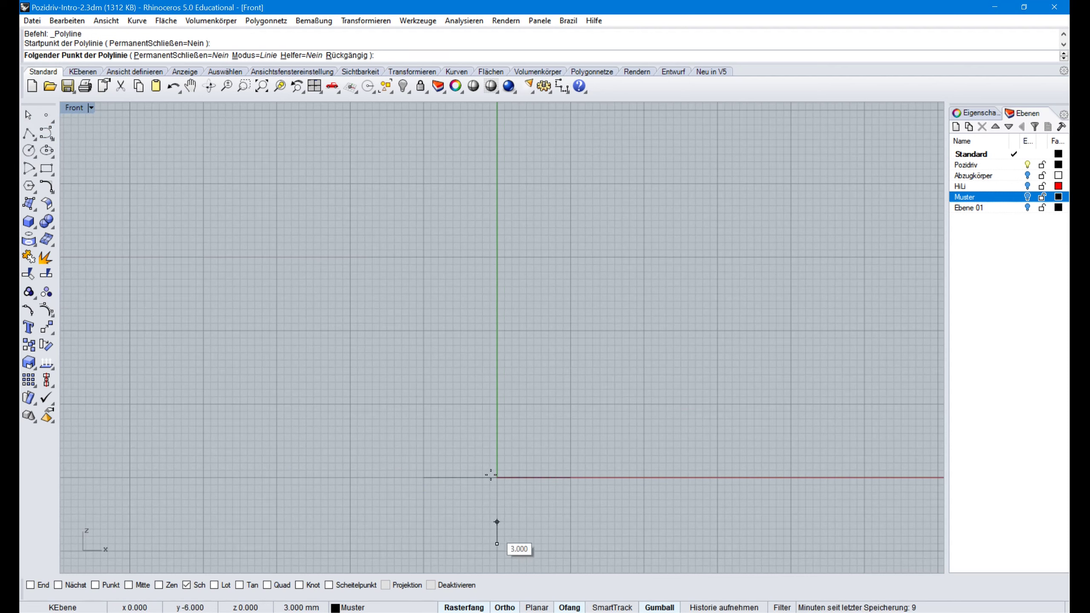
{"action": "left_click", "coordinate": [495, 189]}
{"action": "key", "text": "Return"}
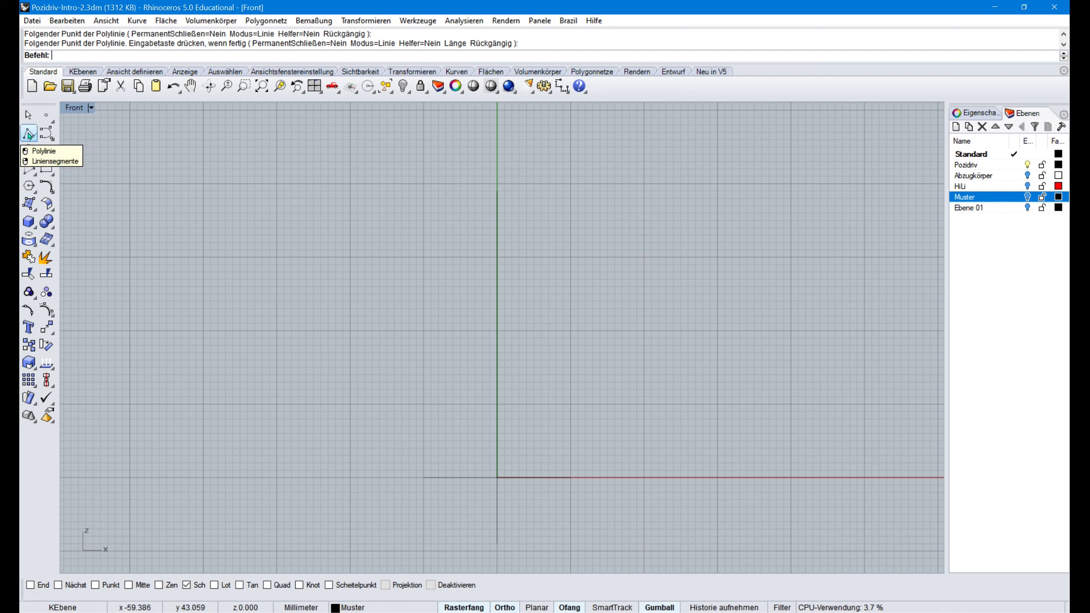
Offset the horizontal base line upward by 25.4 mm
{"action": "left_click", "coordinate": [449, 480]}
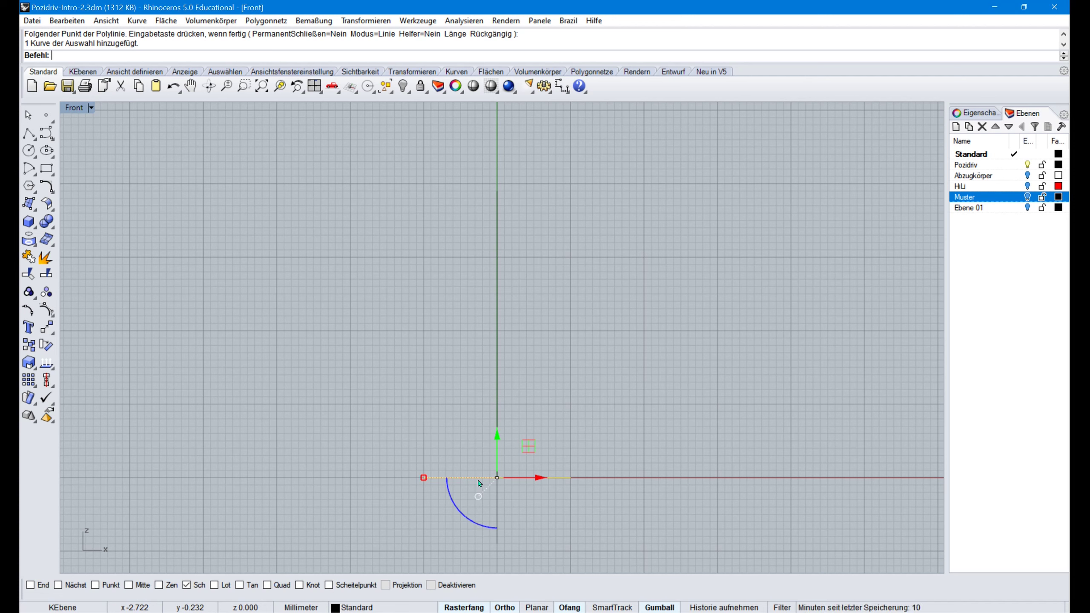
{"action": "type", "text": "offset"}
{"action": "key", "text": "Return"}
{"action": "type", "text": "a"}
{"action": "key", "text": "Return"}
{"action": "type", "text": "2"}
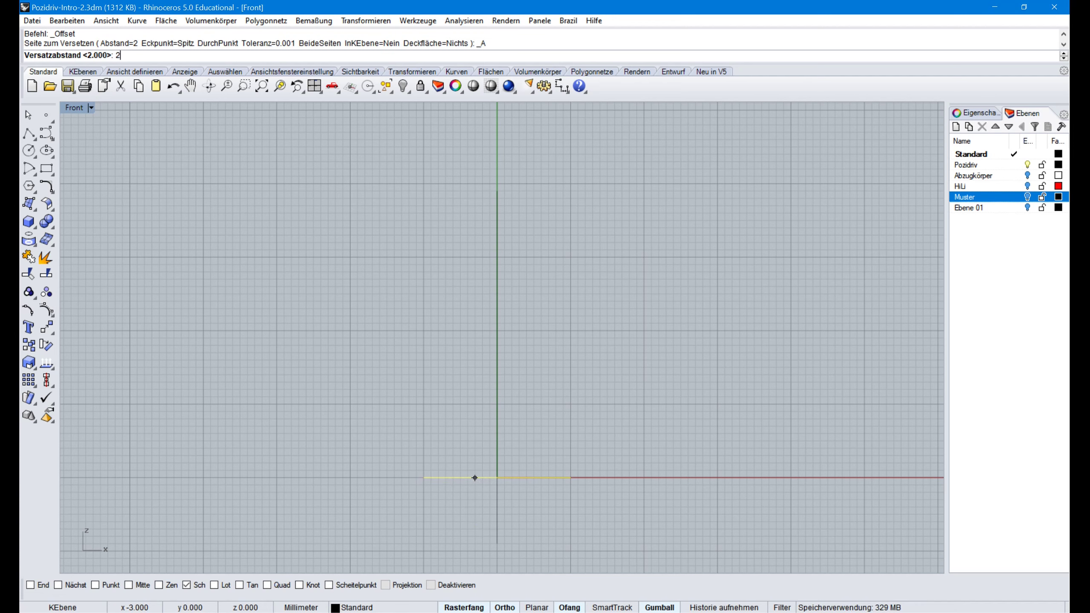
{"action": "type", "text": "5.4"}
{"action": "key", "text": "Return"}
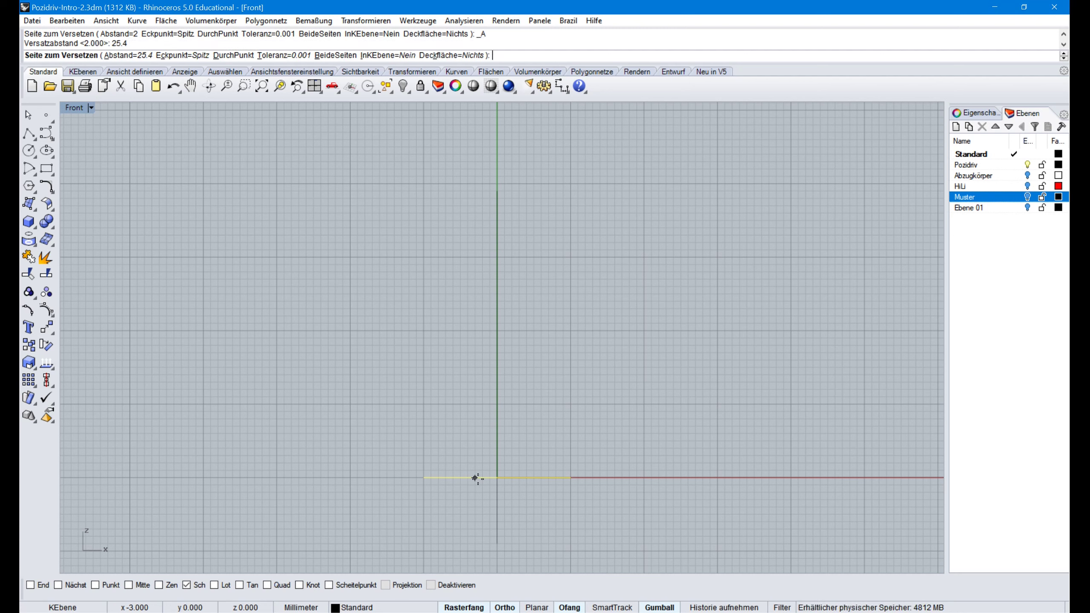
{"action": "left_click", "coordinate": [481, 429]}
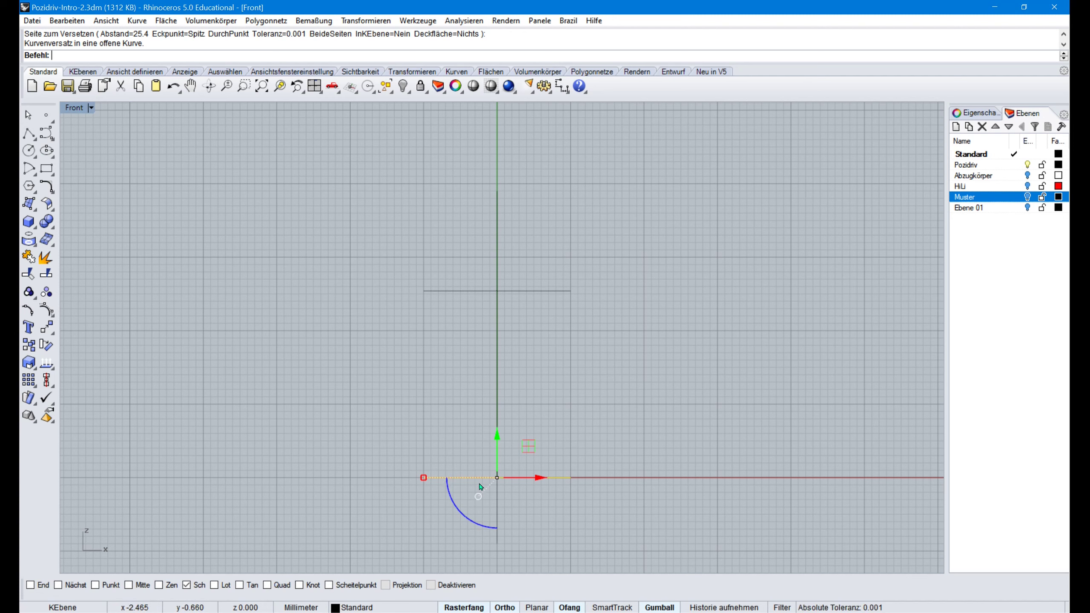
Offset the horizontal base line upward by 10 mm
{"action": "type", "text": "a"}
{"action": "key", "text": "Return"}
{"action": "type", "text": "1"}
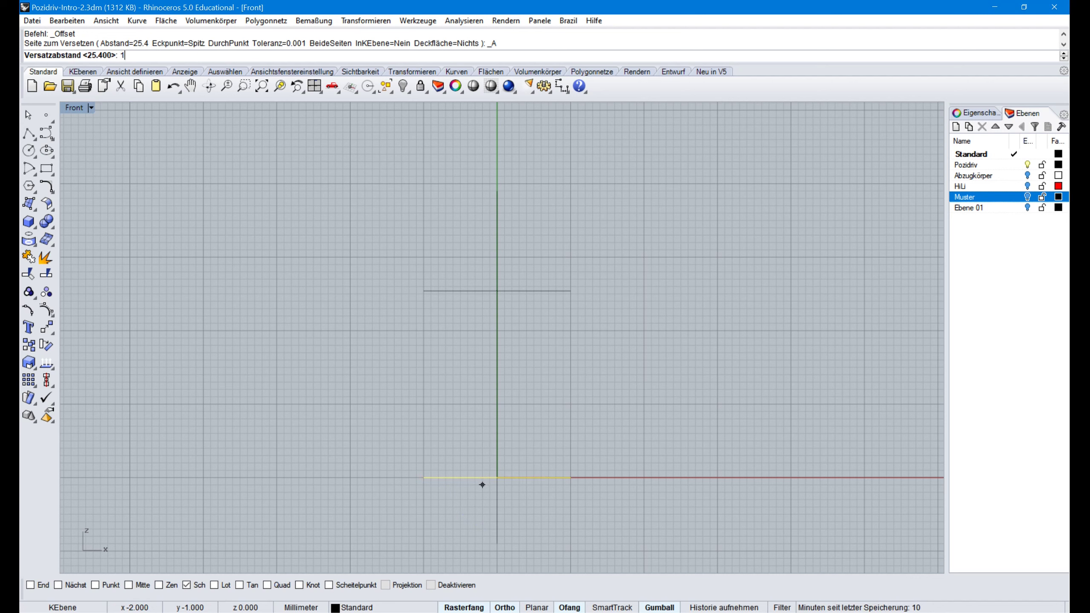
{"action": "type", "text": "0"}
{"action": "key", "text": "Return"}
{"action": "left_click", "coordinate": [480, 437]}
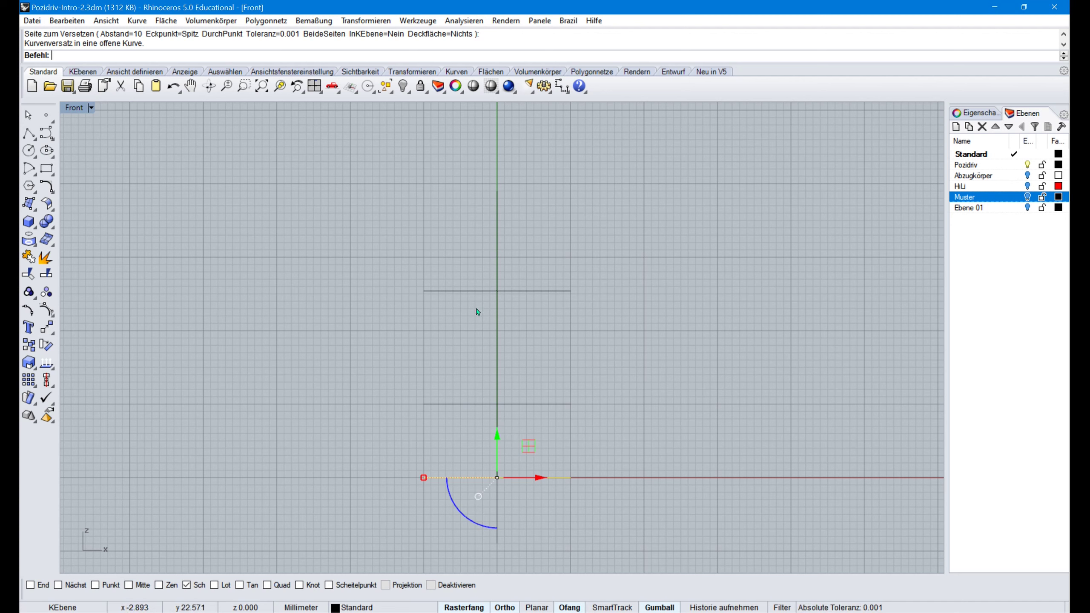
Offset the horizontal line at 10 mm height upward by 1 mm
{"action": "left_click", "coordinate": [477, 405]}
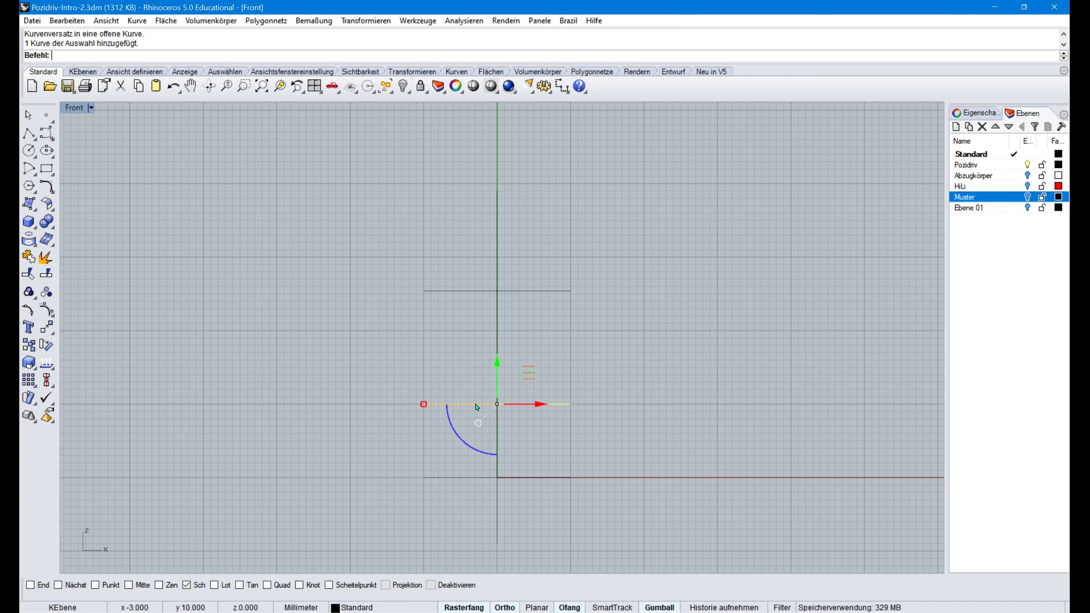
{"action": "key", "text": "Return"}
{"action": "type", "text": "a"}
{"action": "key", "text": "Return"}
{"action": "type", "text": "1"}
{"action": "key", "text": "Return"}
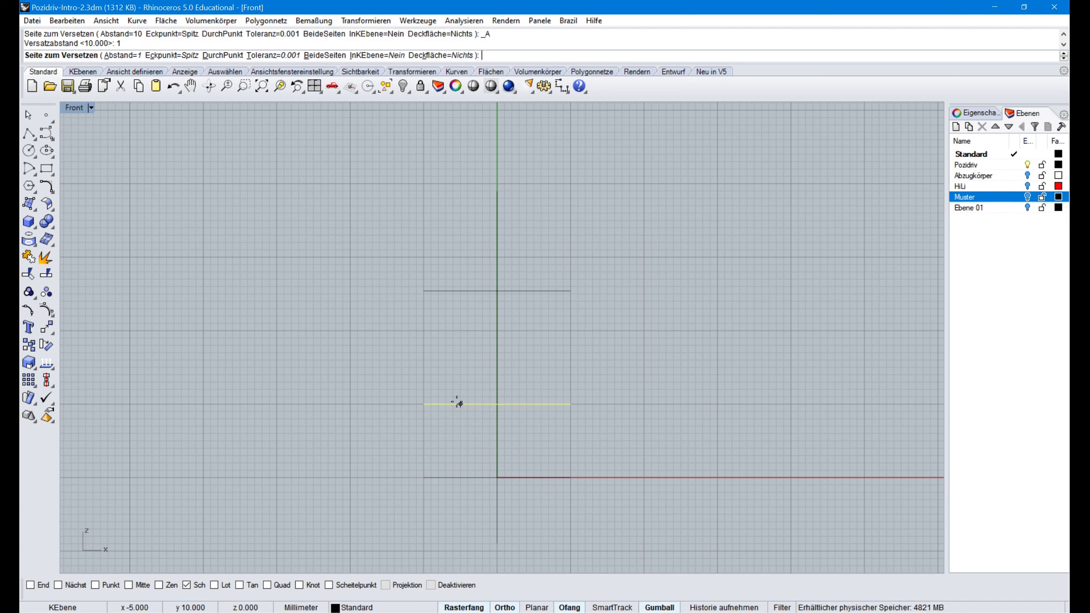
{"action": "left_click", "coordinate": [423, 396]}
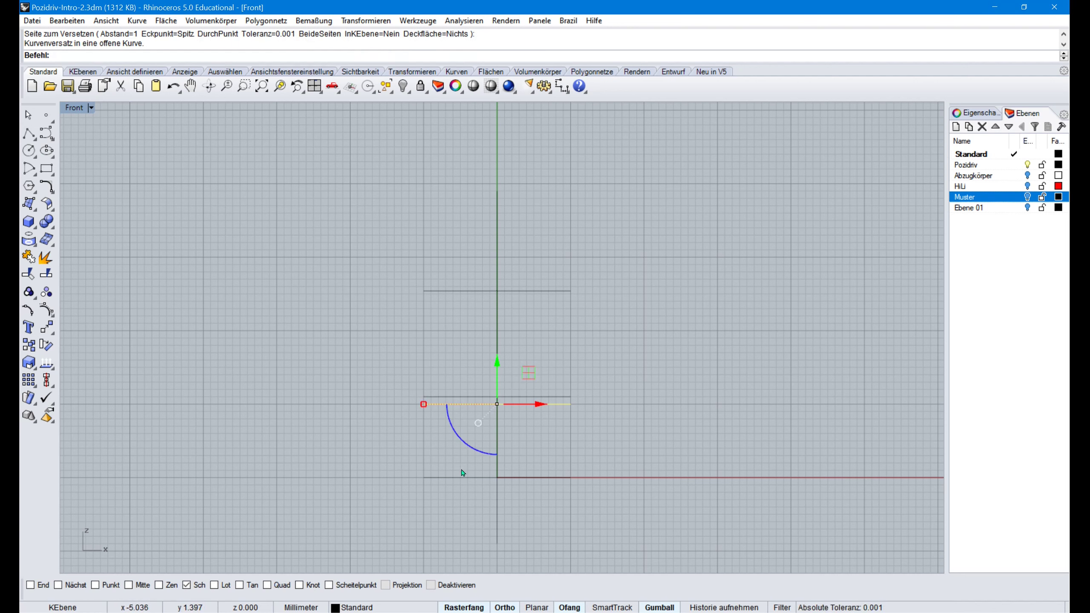
Show the Muster layer briefly to compare the reference bit's tip with the guide lines, and hide it again
{"action": "left_click", "coordinate": [1027, 196]}
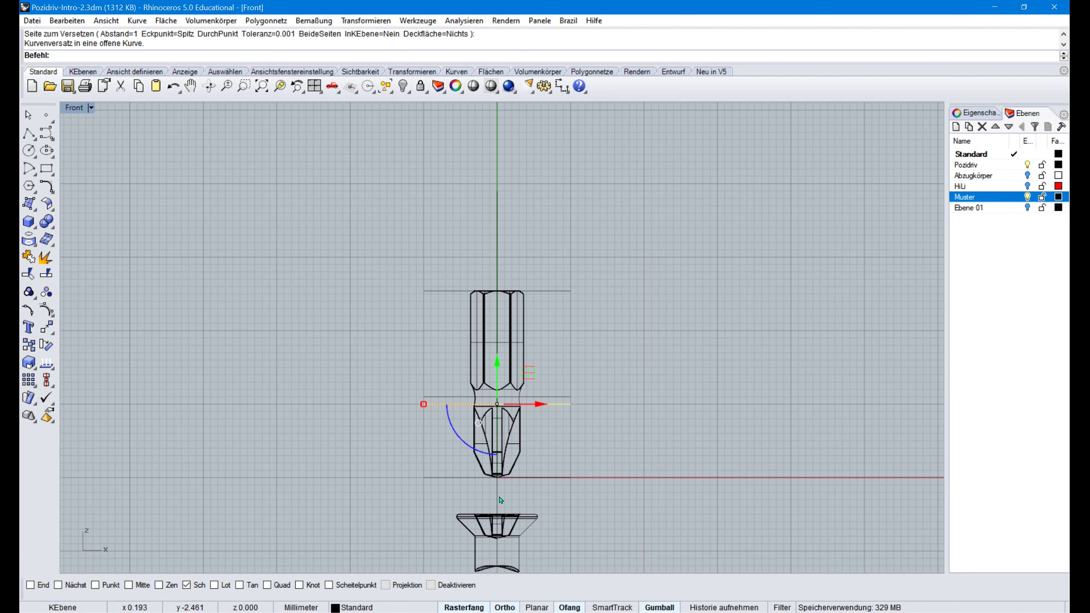
{"action": "scroll", "coordinate": [500, 500], "scroll_direction": "up", "scroll_amount": 10}
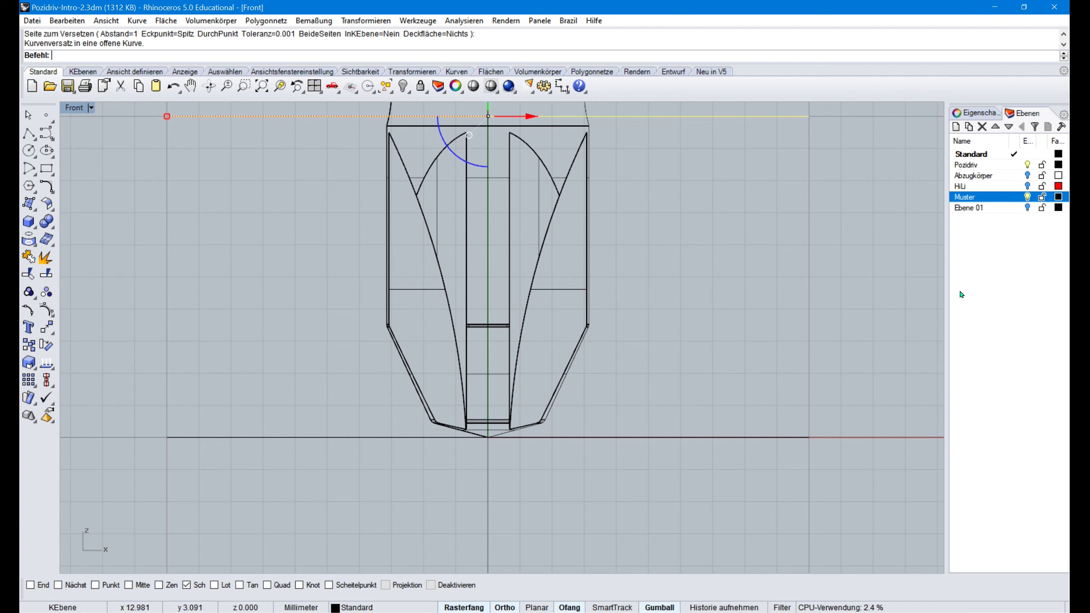
{"action": "left_click", "coordinate": [1027, 197]}
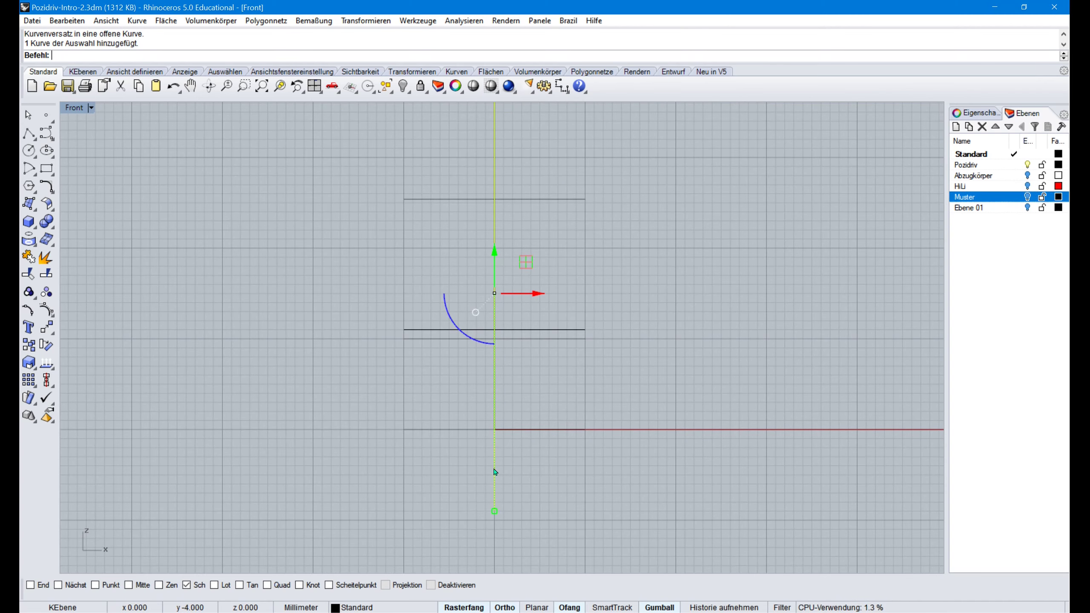
Offset the vertical centre line by 1.75 mm toward negative x
{"action": "key", "text": "Return"}
{"action": "type", "text": "1.75"}
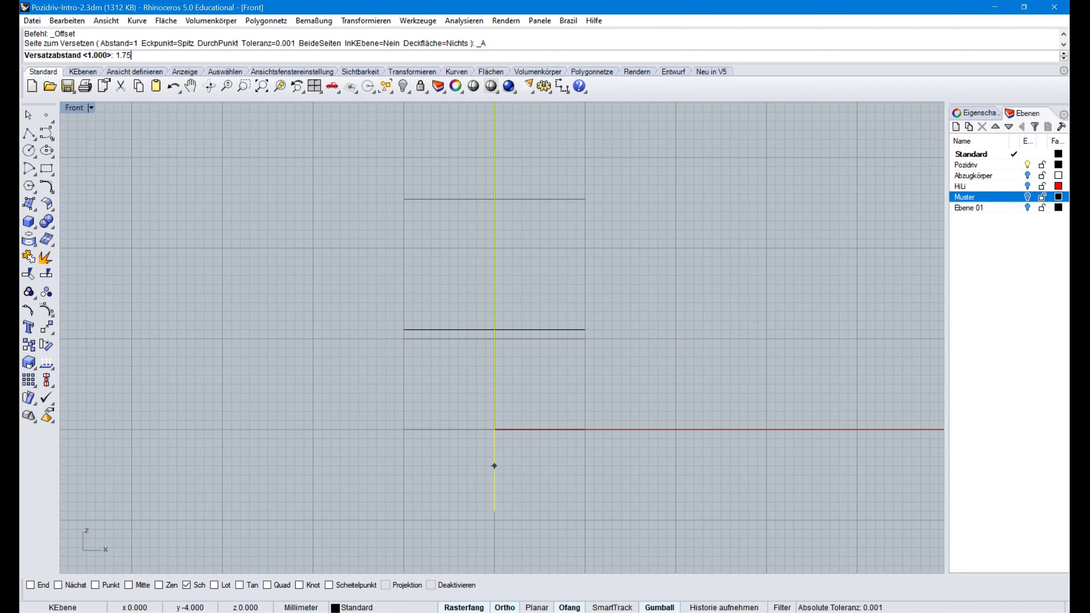
{"action": "key", "text": "Return"}
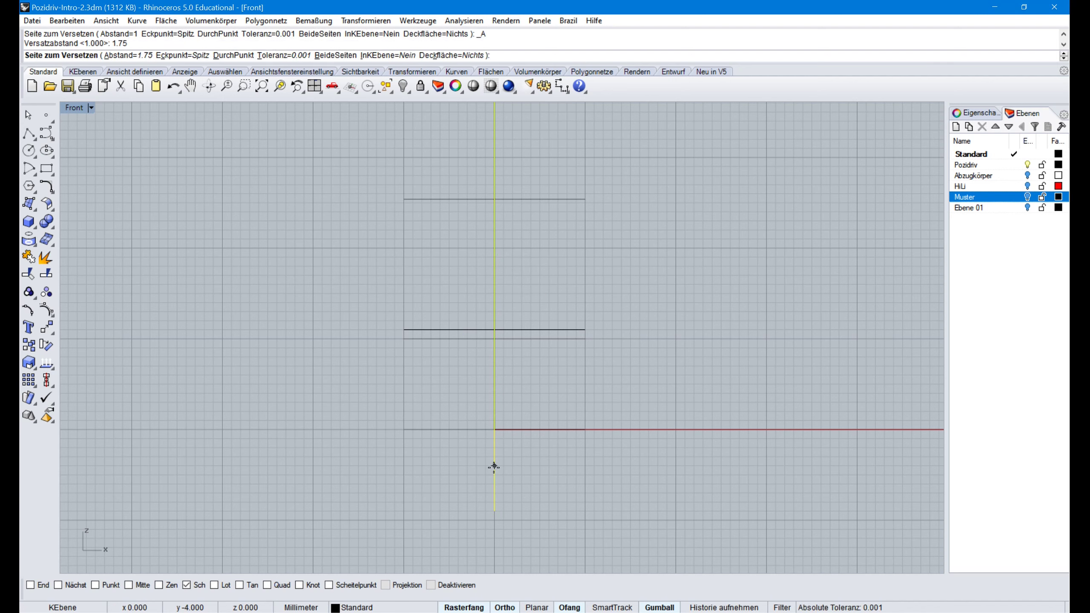
{"action": "left_click", "coordinate": [472, 466]}
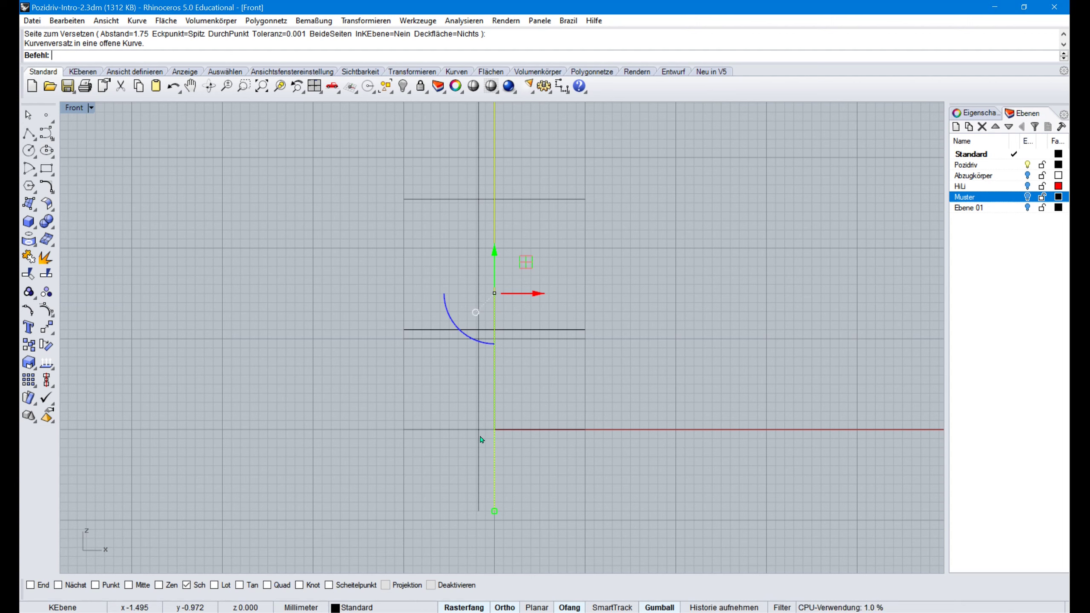
Offset the vertical centre line by 3.15 mm toward negative x
{"action": "key", "text": "Return"}
{"action": "type", "text": "a"}
{"action": "key", "text": "Return"}
{"action": "type", "text": "3.15"}
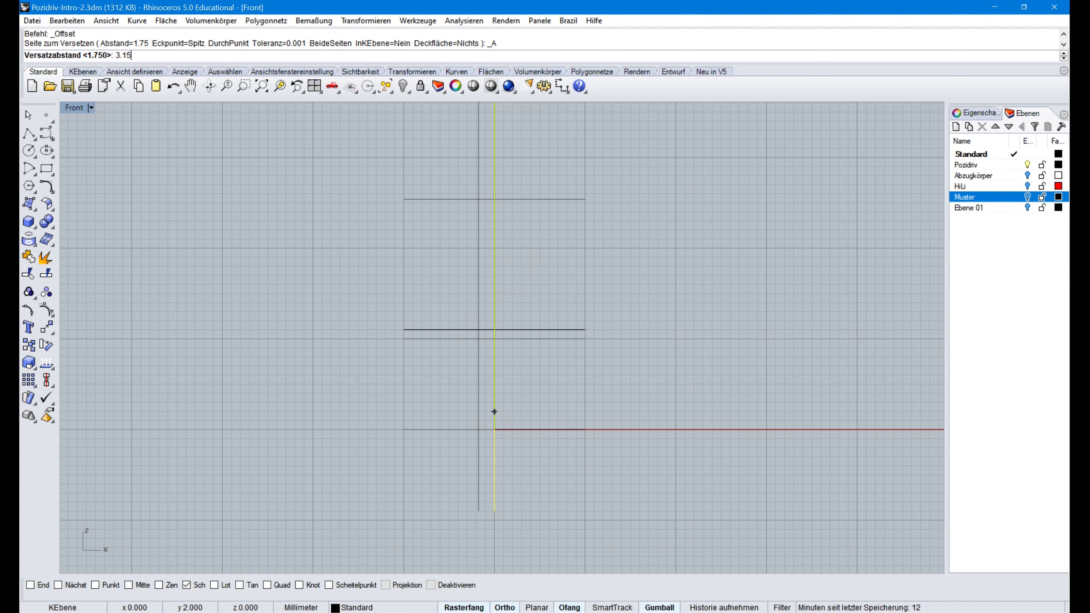
{"action": "key", "text": "Return"}
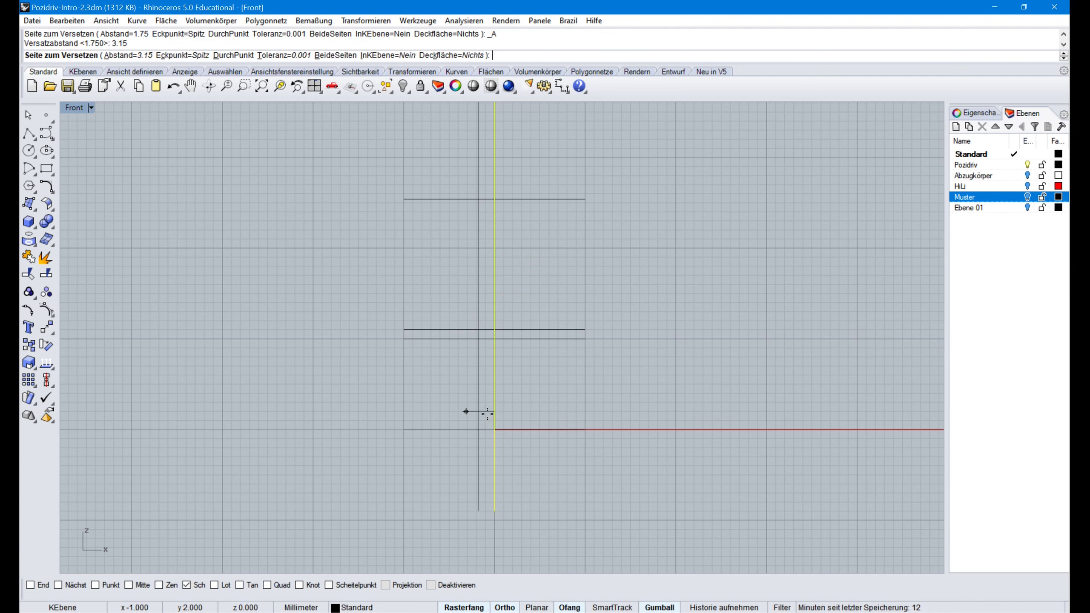
{"action": "left_click", "coordinate": [432, 428]}
Draw a circle of radius 3 mm centred where the 3.15 mm vertical offset crosses the horizontal line at 10 mm height
{"action": "scroll", "coordinate": [435, 417], "scroll_direction": "up", "scroll_amount": 2}
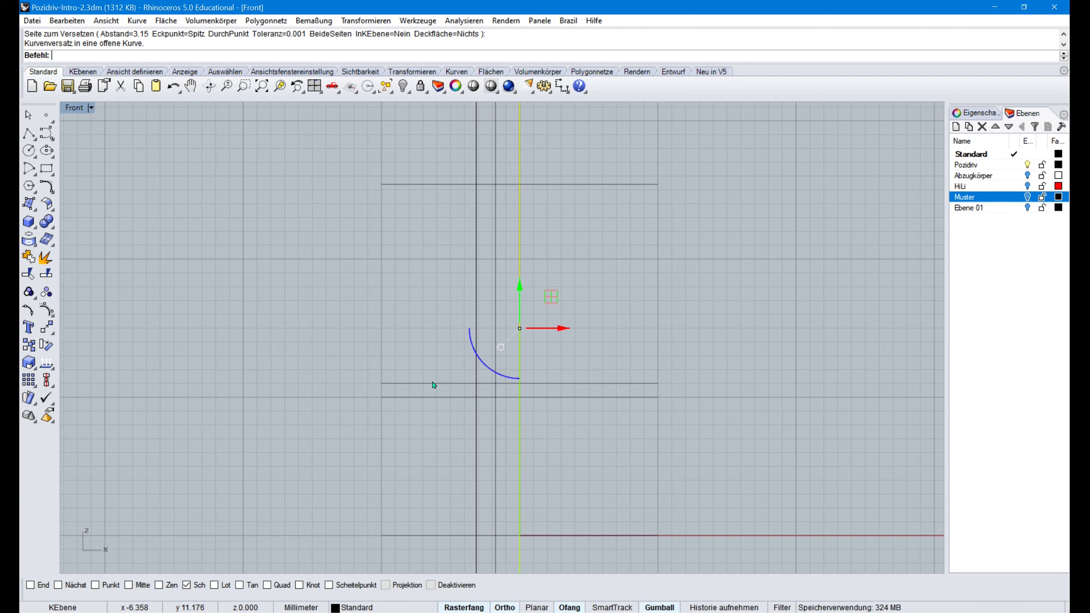
{"action": "left_click", "coordinate": [29, 136]}
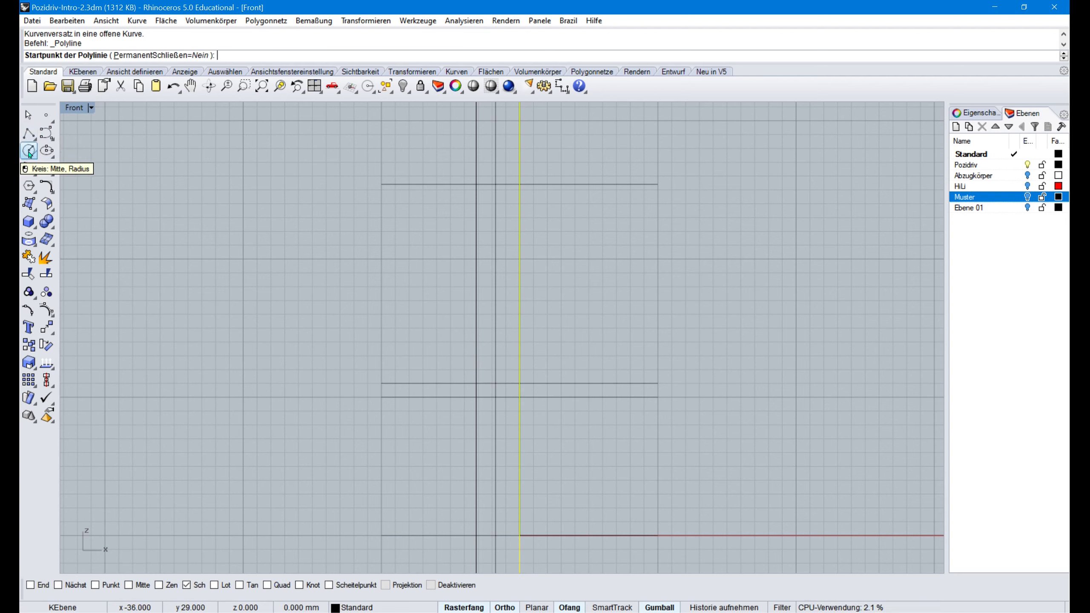
{"action": "left_click", "coordinate": [29, 152]}
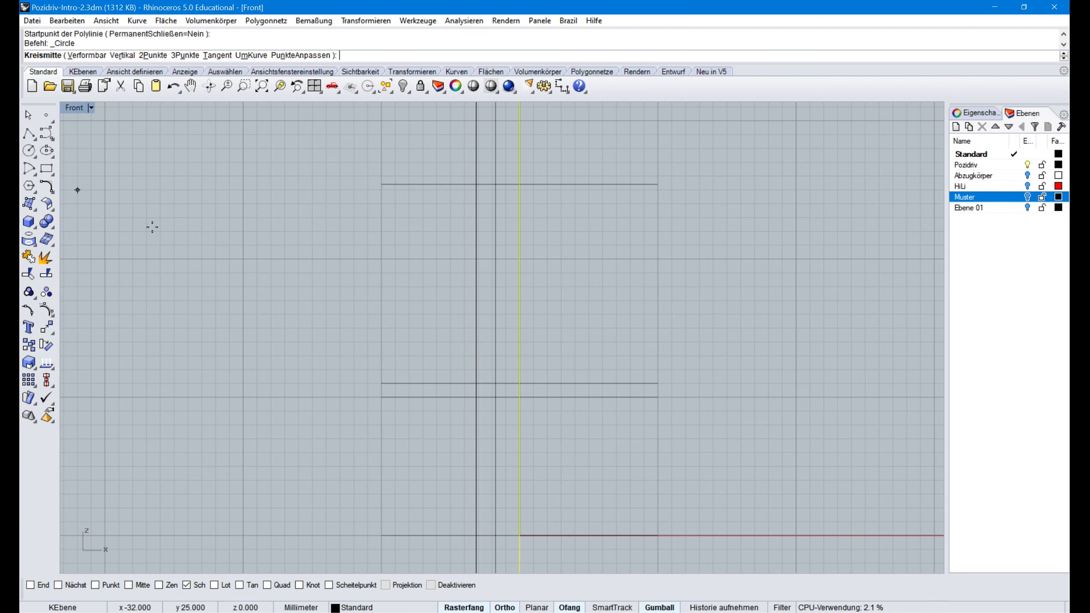
{"action": "left_click", "coordinate": [475, 398]}
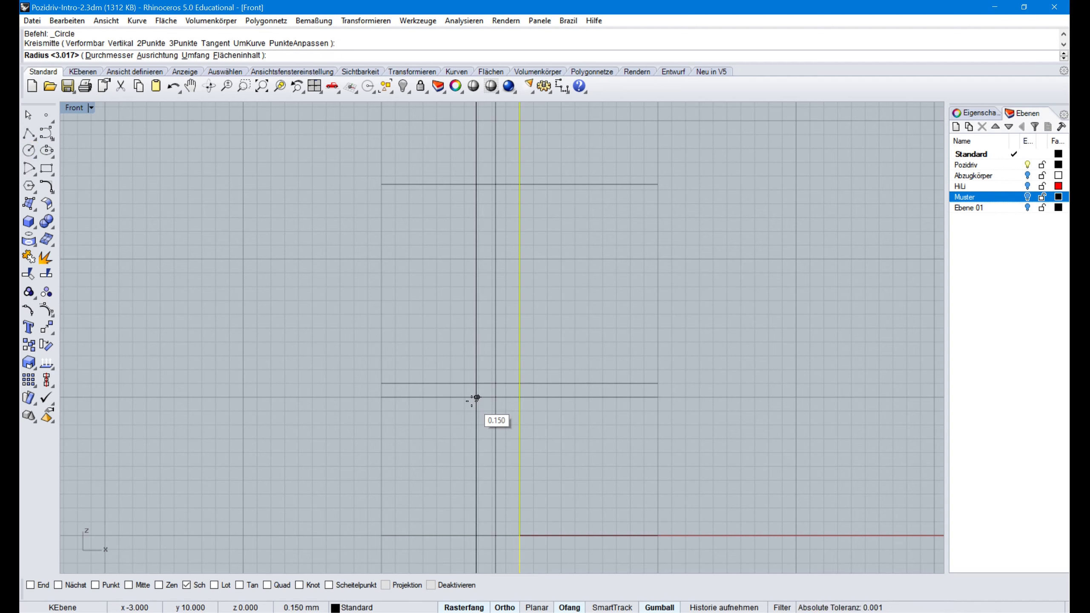
{"action": "key", "text": "Return"}
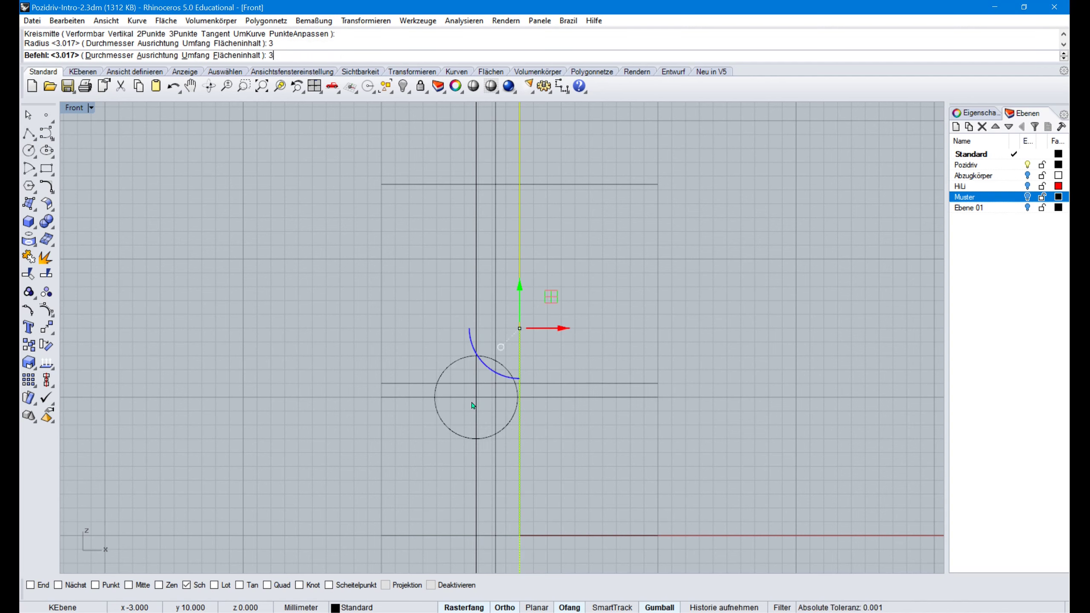
Place a point where the circle's outer side meets the horizontal line at 11 mm height, and delete the circle
{"action": "left_click", "coordinate": [435, 390]}
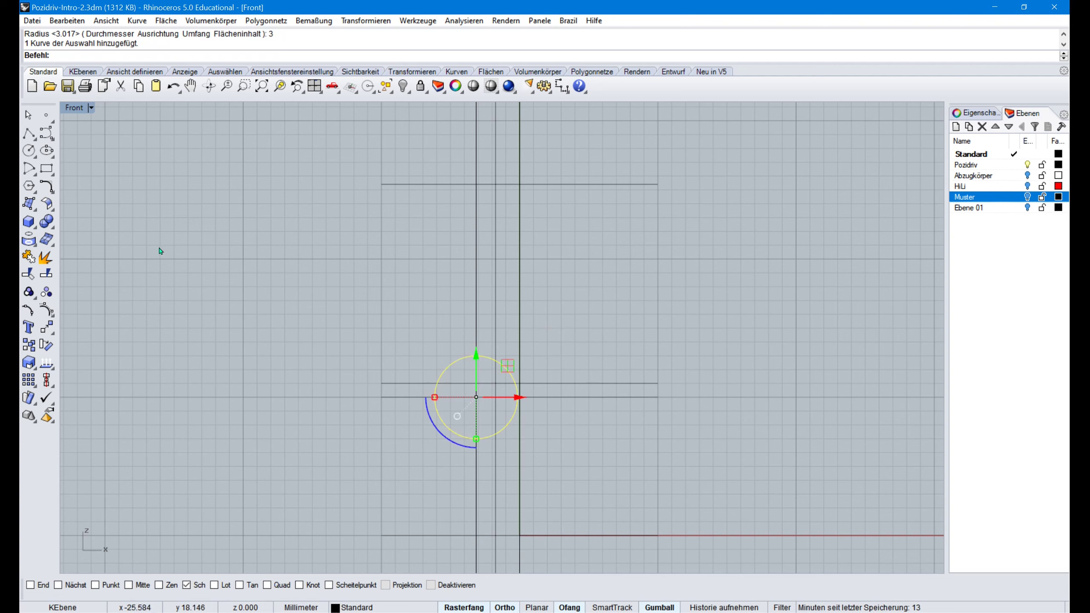
{"action": "left_click", "coordinate": [46, 118]}
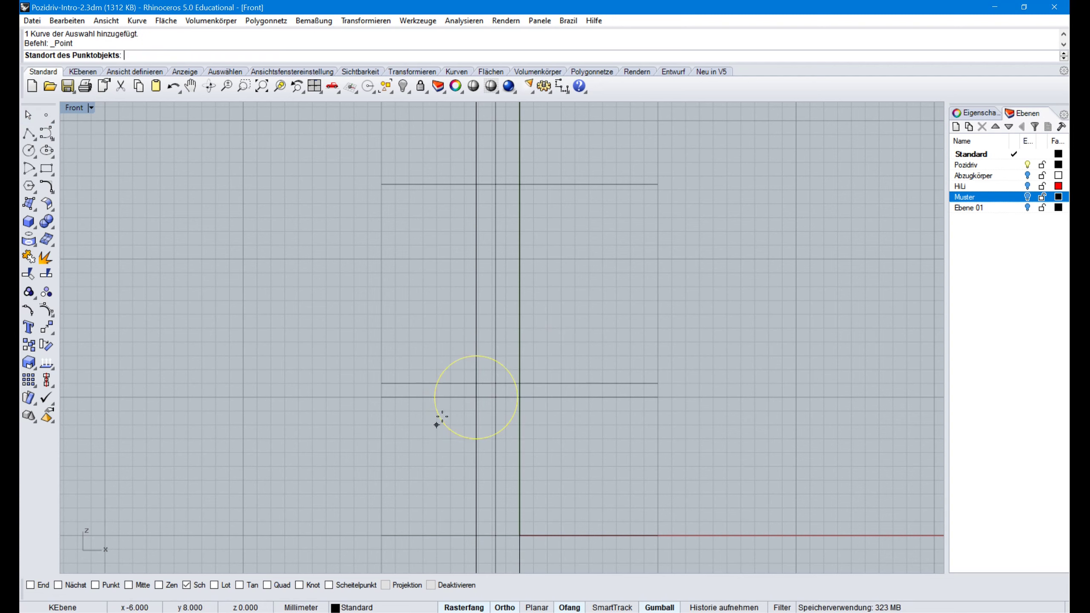
{"action": "left_click", "coordinate": [437, 382]}
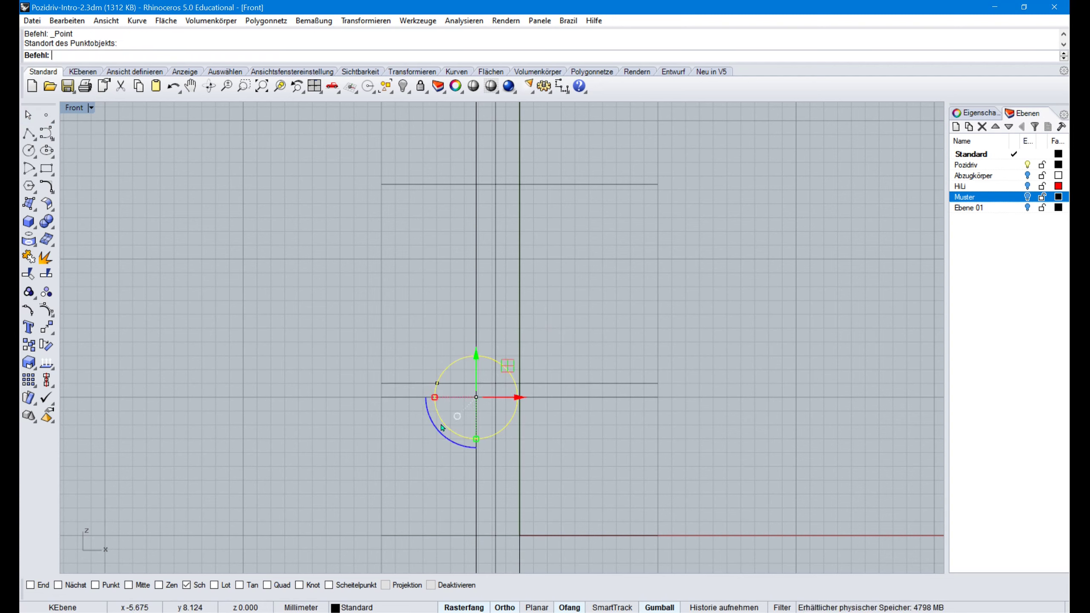
{"action": "key", "text": "Delete"}
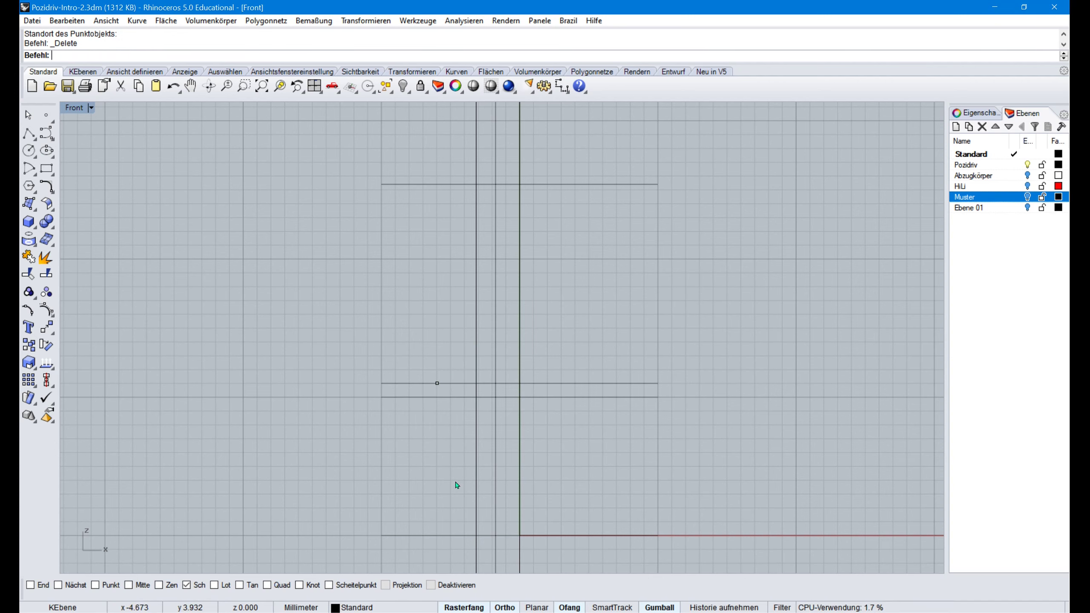
{"action": "scroll", "coordinate": [457, 484], "scroll_direction": "down", "scroll_amount": 3}
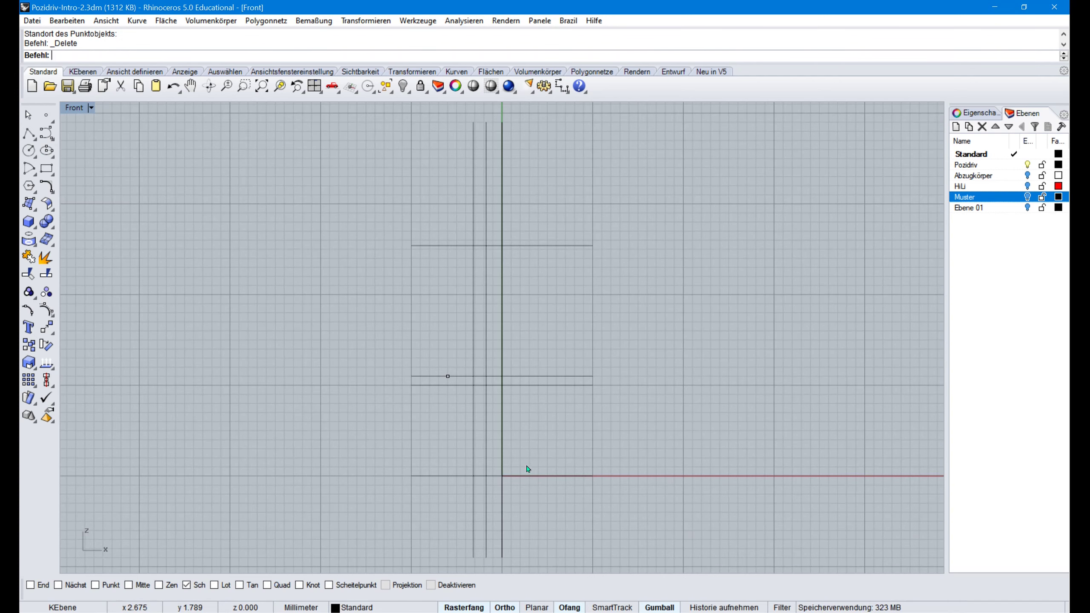
Start a polyline at the origin and, with grid snap off and Near snap on, place its second point on the 1.75 mm vertical offset about 0.5 mm up
{"action": "scroll", "coordinate": [523, 493], "scroll_direction": "up", "scroll_amount": 5}
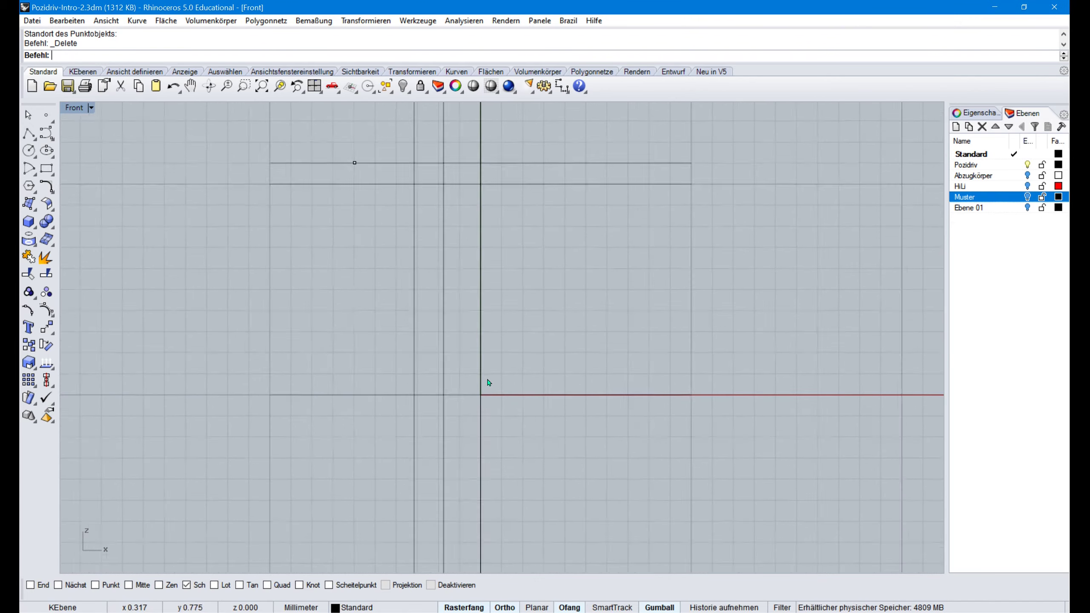
{"action": "scroll", "coordinate": [501, 382], "scroll_direction": "up", "scroll_amount": 2}
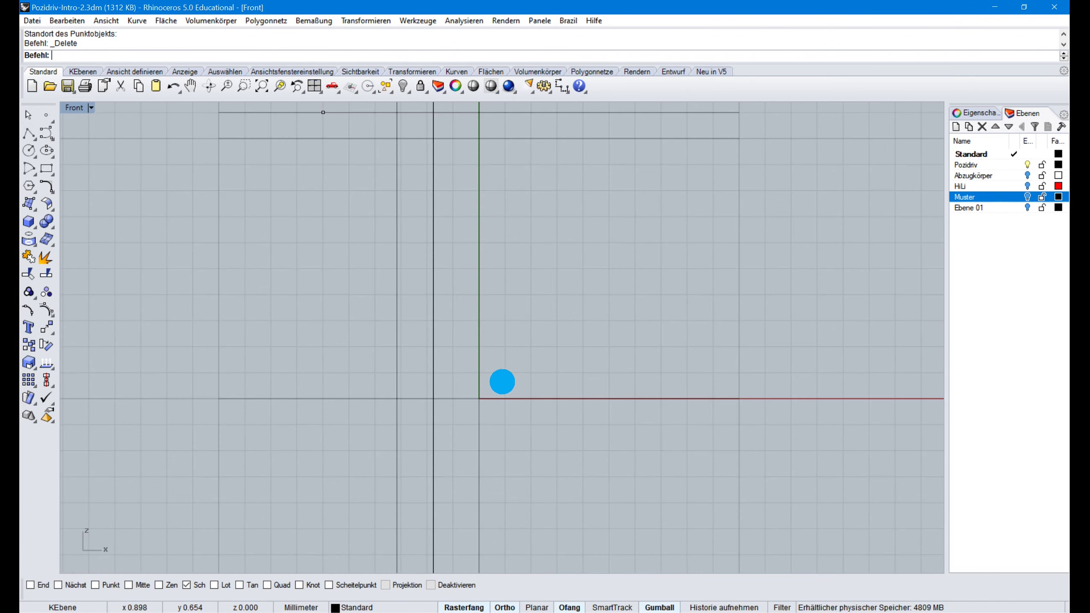
{"action": "left_click", "coordinate": [30, 134]}
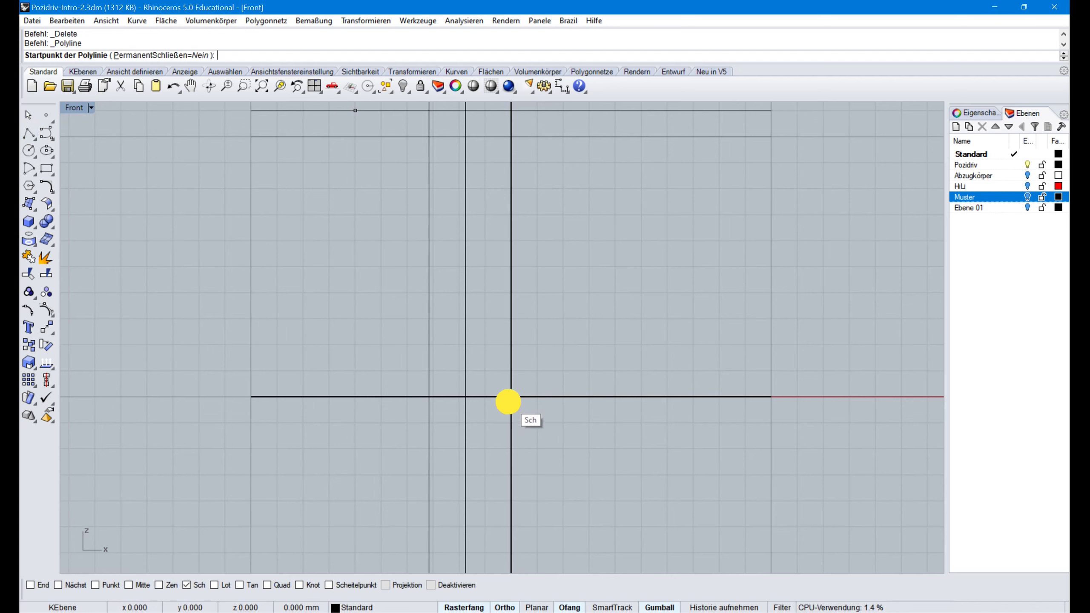
{"action": "left_click", "coordinate": [509, 398]}
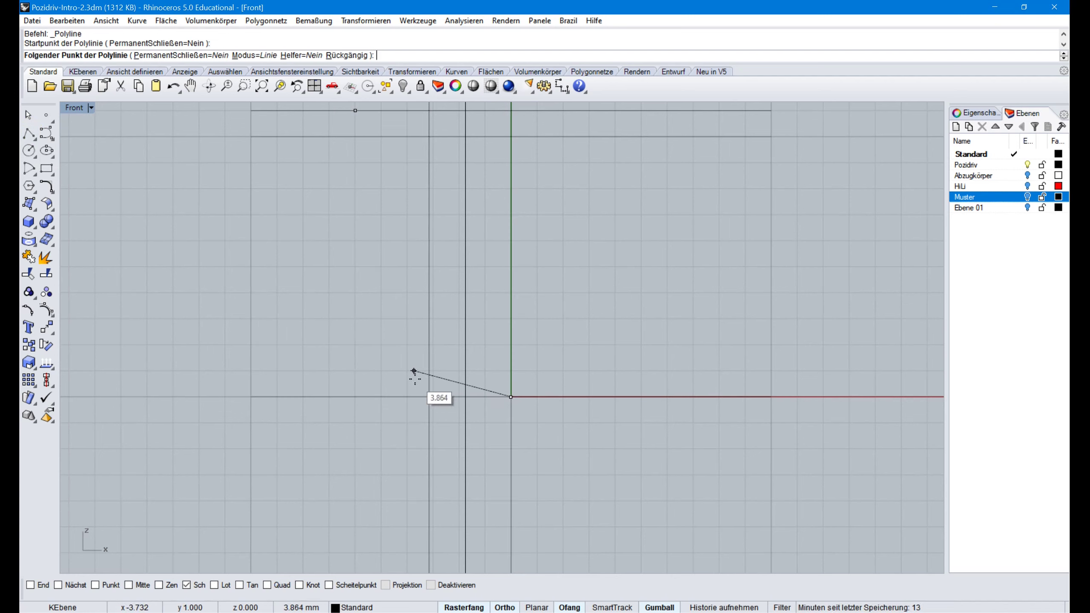
{"action": "left_click", "coordinate": [472, 608]}
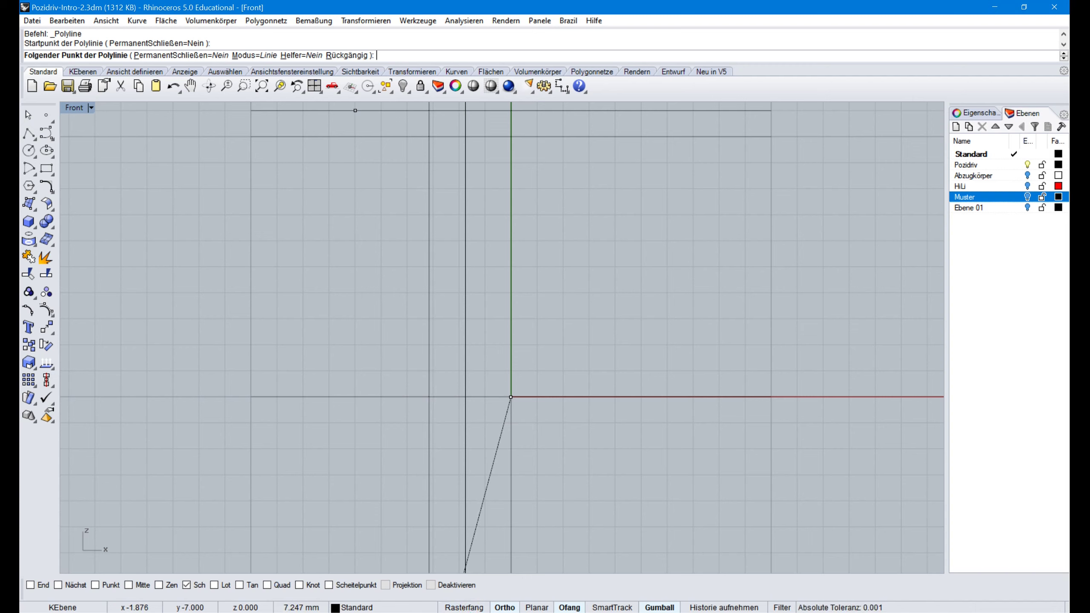
{"action": "left_click", "coordinate": [57, 586]}
{"action": "left_click", "coordinate": [468, 384]}
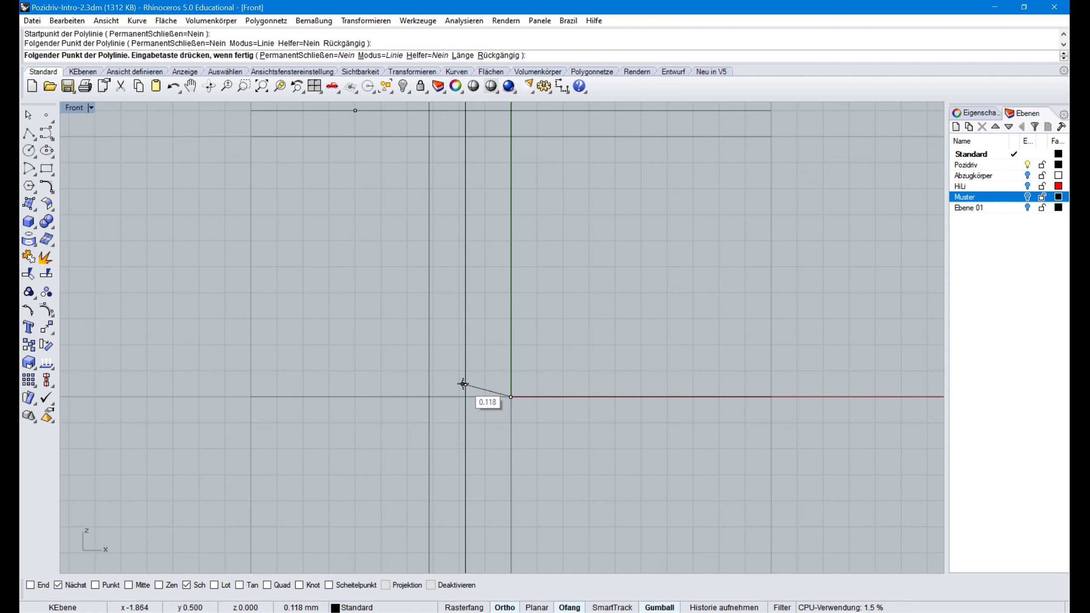
{"action": "left_click", "coordinate": [465, 385]}
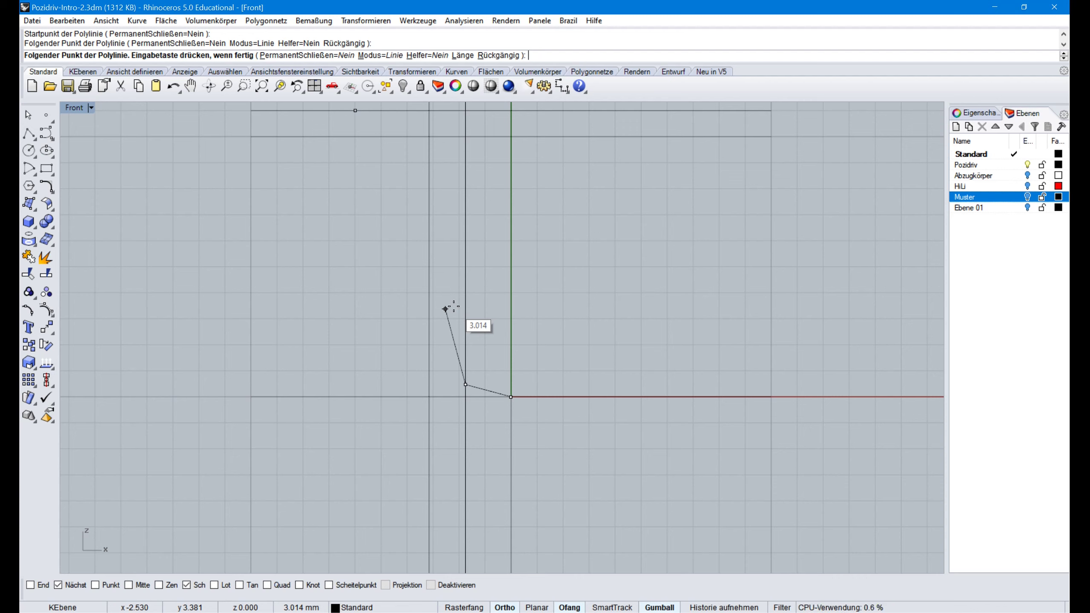
Add a 5 mm polyline segment at 115° using relative polar input, and end the polyline with a short extra segment back inward
{"action": "type", "text": "r5<115"}
{"action": "key", "text": "Return"}
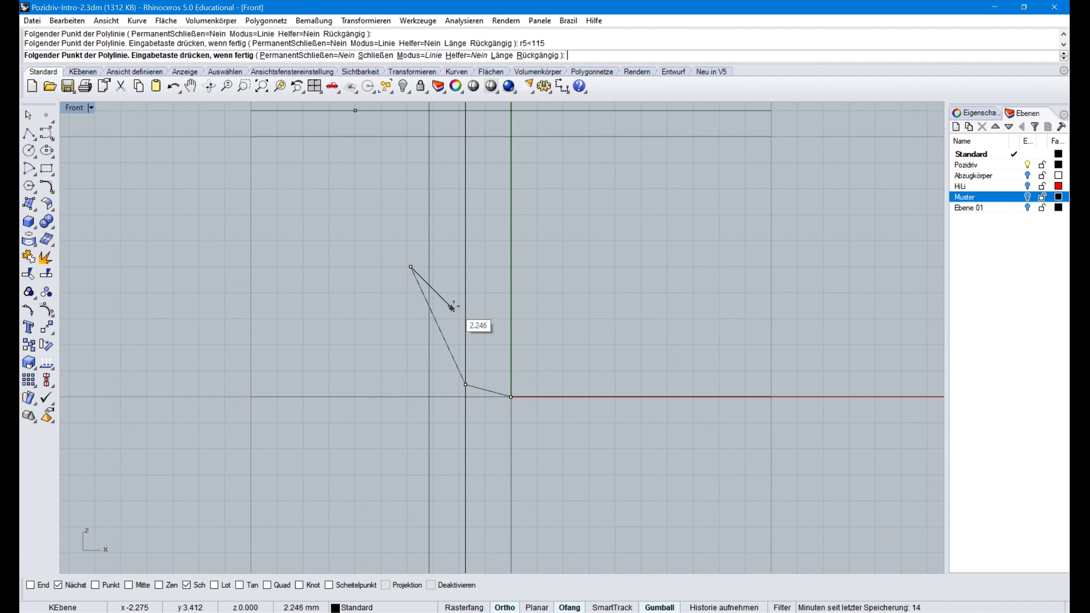
{"action": "left_click", "coordinate": [451, 307]}
{"action": "key", "text": "Return"}
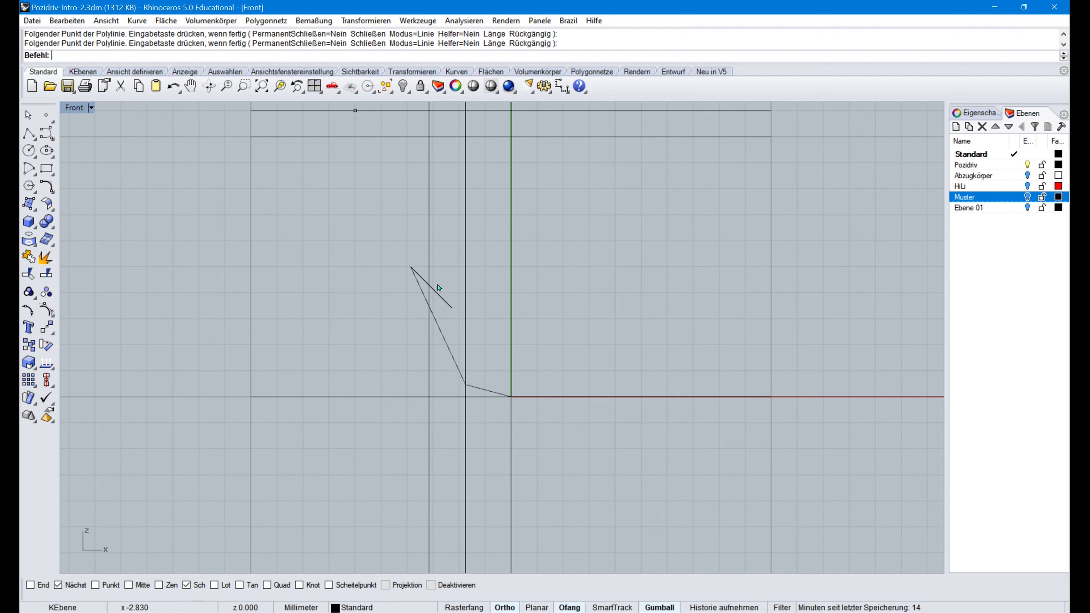
Trim the polyline and the 3.15 mm vertical offset against each other, removing the line below their crossing and the polyline parts beyond it
{"action": "left_click", "coordinate": [418, 297]}
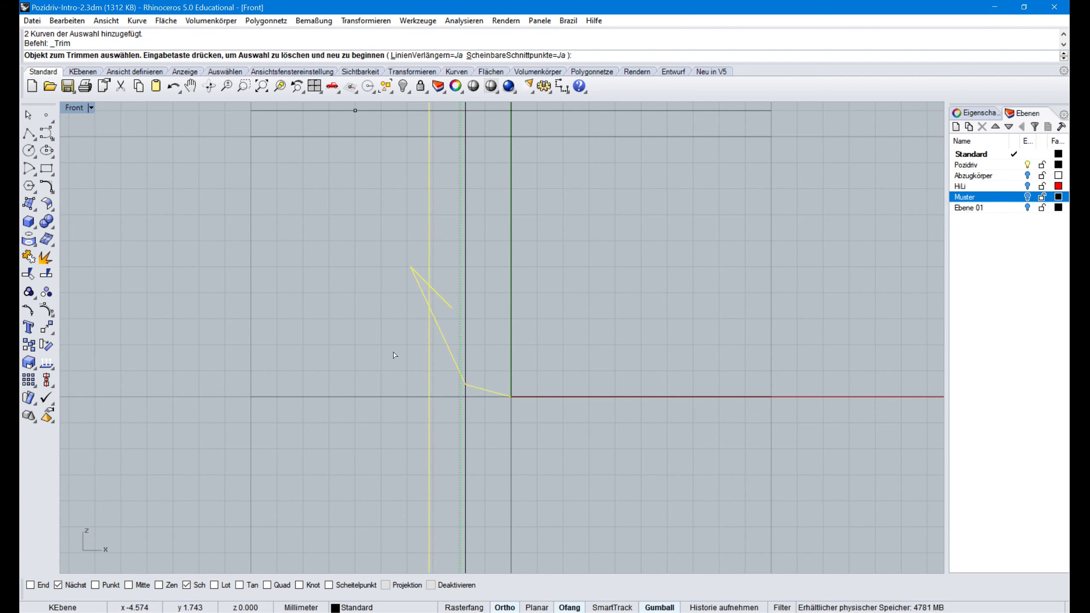
{"action": "left_click", "coordinate": [429, 365]}
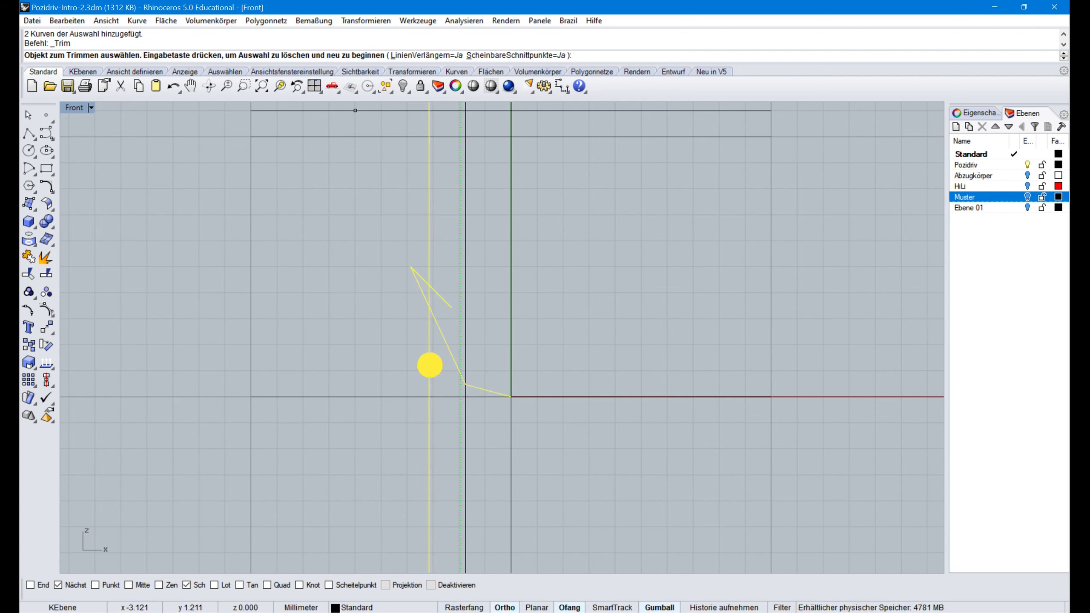
{"action": "left_click", "coordinate": [446, 303]}
{"action": "left_click", "coordinate": [419, 277]}
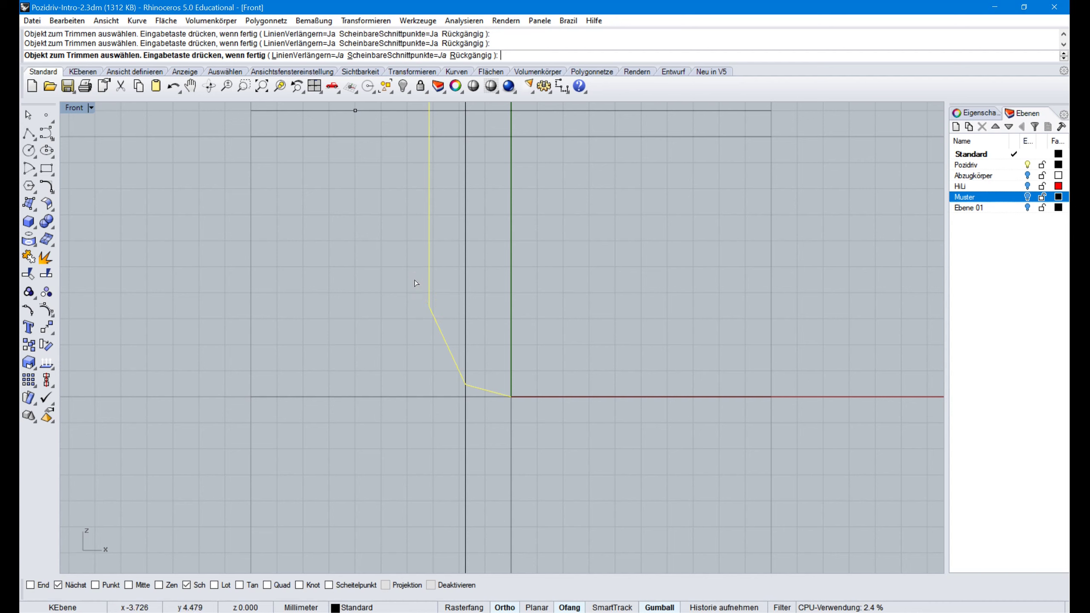
{"action": "right_click", "coordinate": [379, 330]}
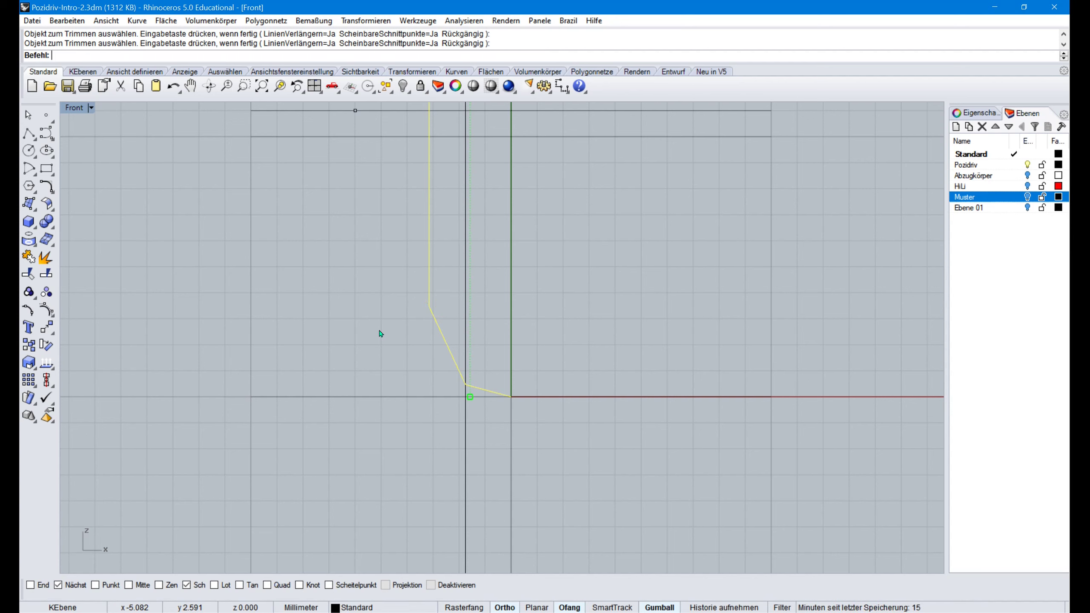
{"action": "right_click_drag", "start_coordinate": [616, 243], "coordinate": [607, 401]}
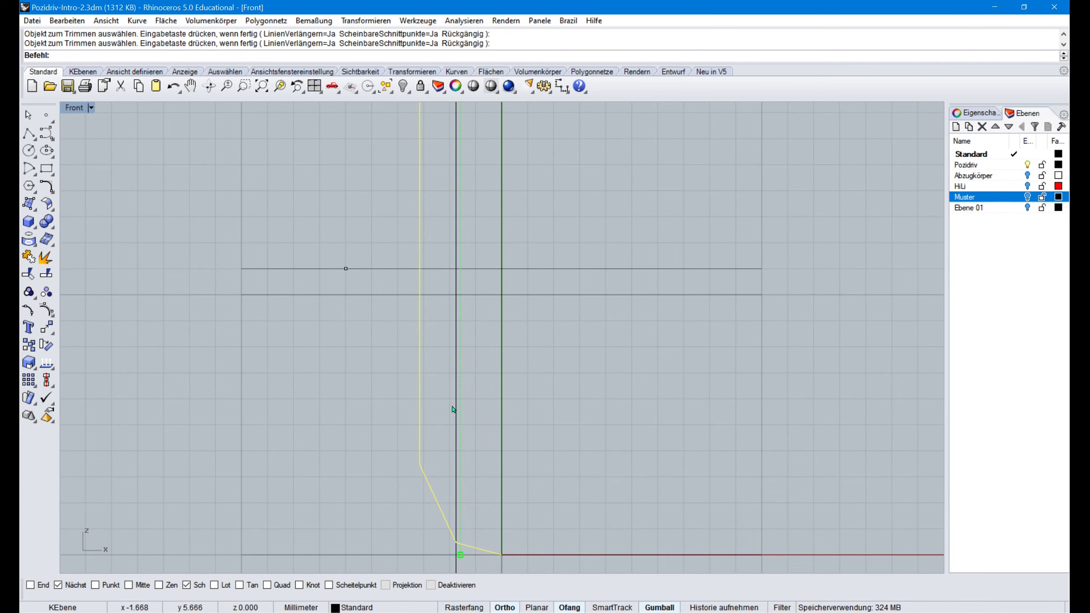
{"action": "key", "text": "Delete"}
Draw an arc centred on the placed point, starting where the 3.15 mm vertical meets the 10 mm horizontal and ending above the 11 mm horizontal
{"action": "right_click_drag", "start_coordinate": [231, 137], "coordinate": [299, 292]}
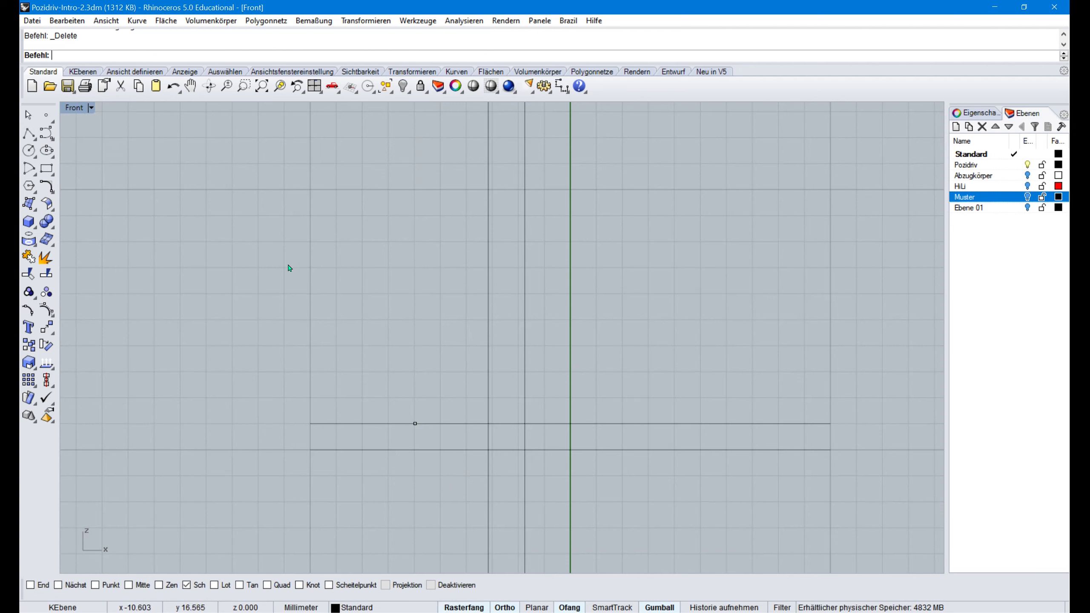
{"action": "left_click", "coordinate": [137, 20]}
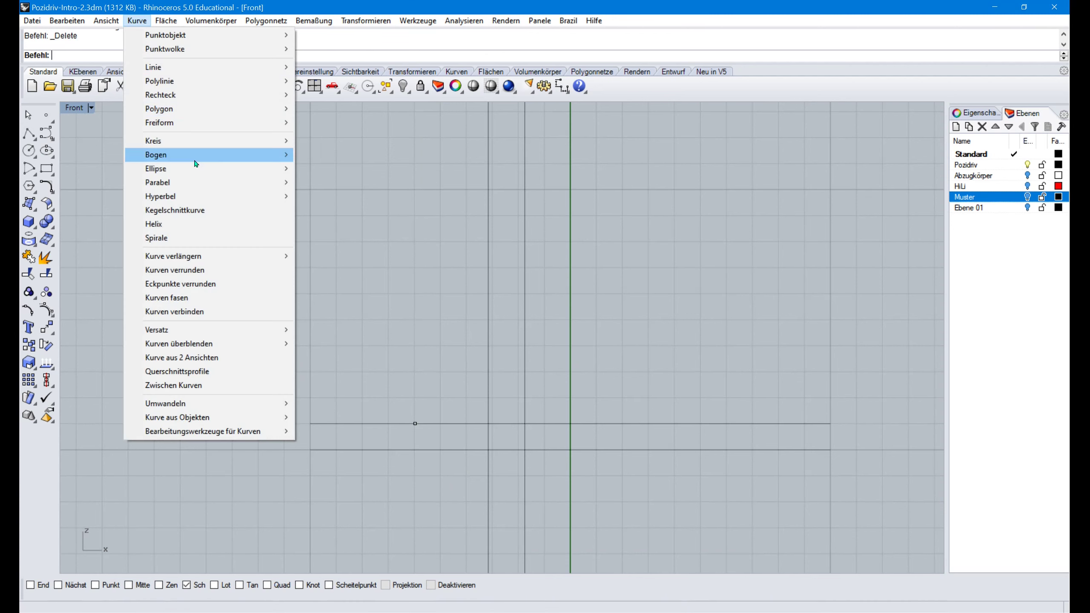
{"action": "mouse_move", "coordinate": [172, 159]}
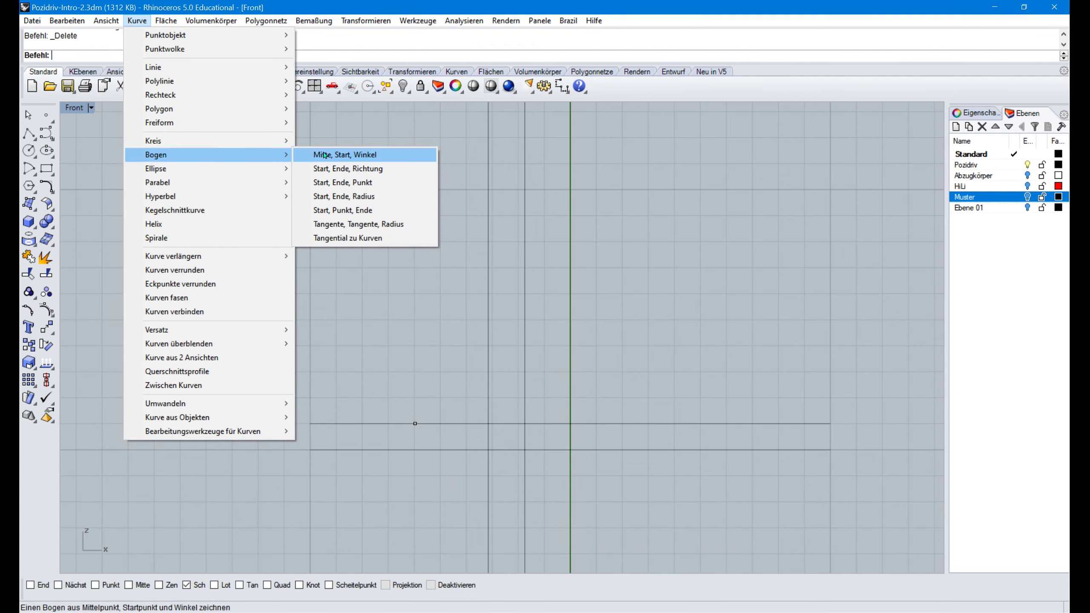
{"action": "left_click", "coordinate": [343, 155]}
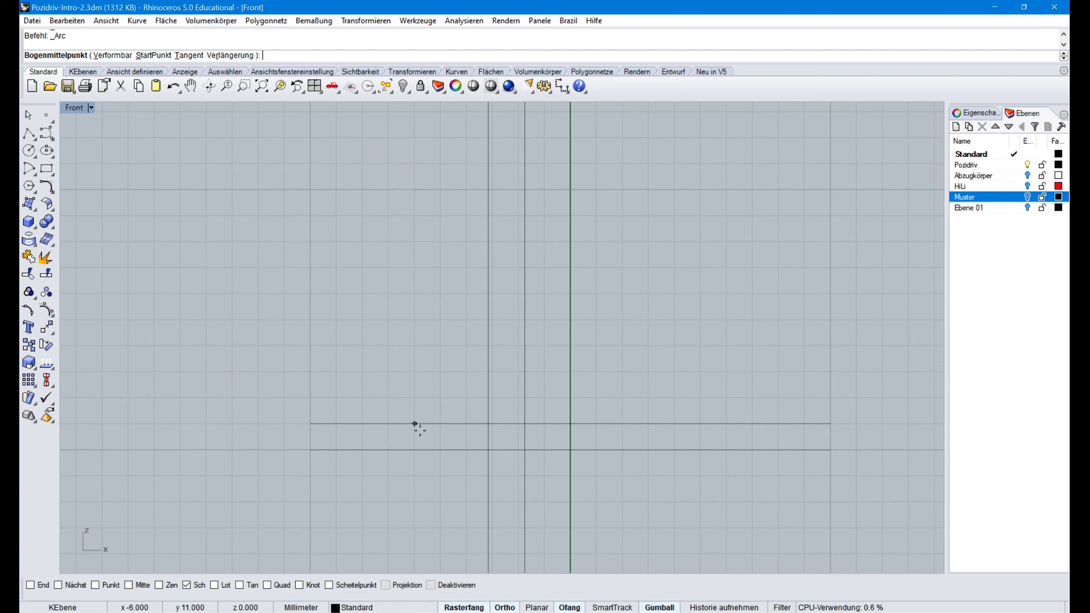
{"action": "left_click", "coordinate": [415, 424]}
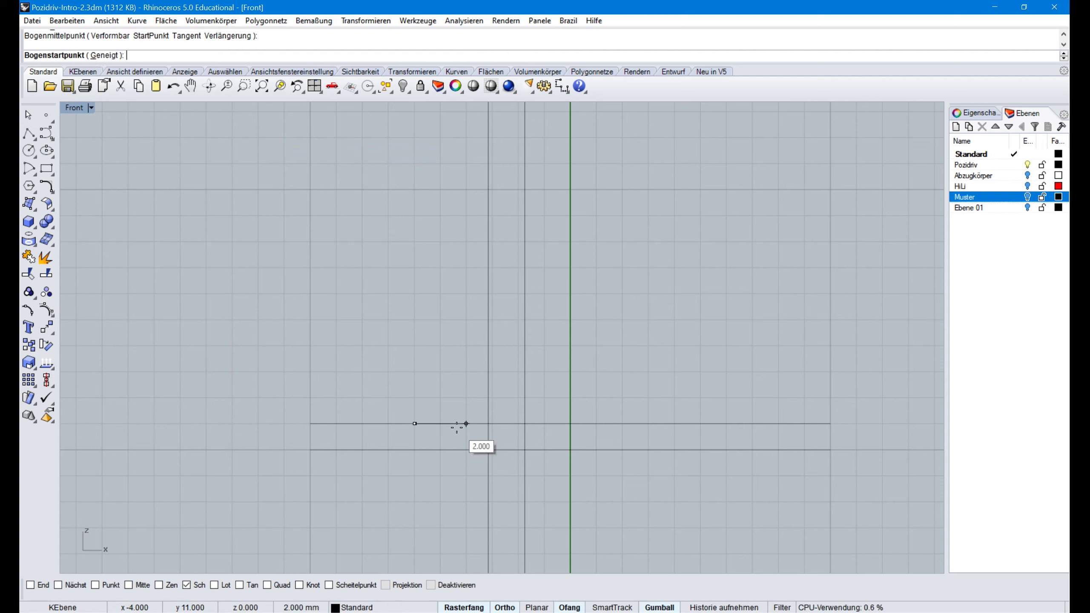
{"action": "left_click", "coordinate": [488, 450]}
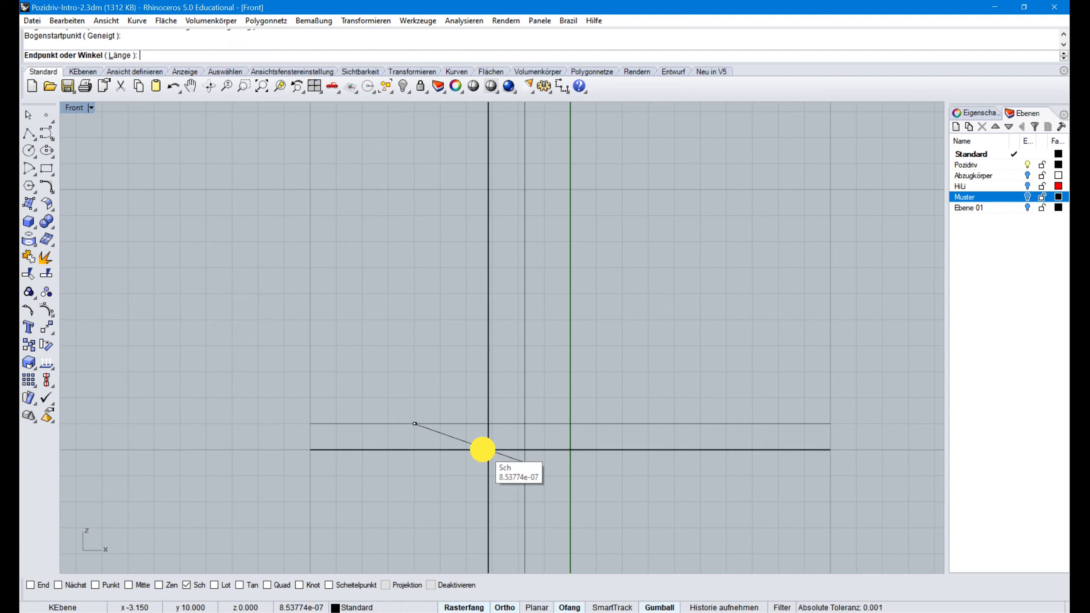
{"action": "left_click", "coordinate": [478, 343]}
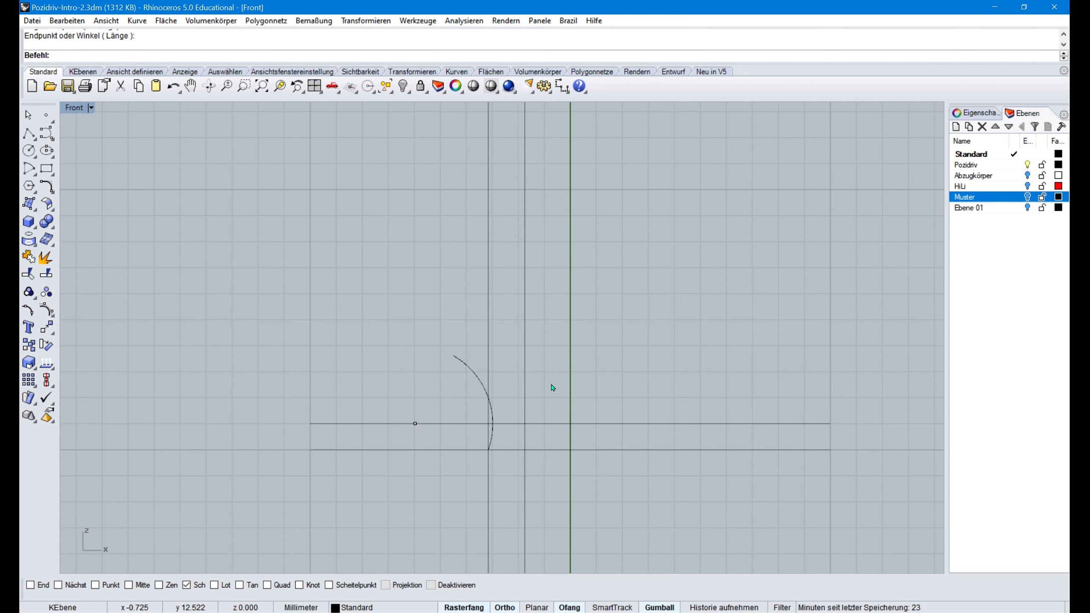
Trim away the 3.15 mm vertical line above the arc's start, and delete the 10 mm and 11 mm horizontal lines and the arc's centre point
{"action": "scroll", "coordinate": [549, 429], "scroll_direction": "down", "scroll_amount": 5}
{"action": "right_click_drag", "start_coordinate": [553, 440], "coordinate": [476, 396]}
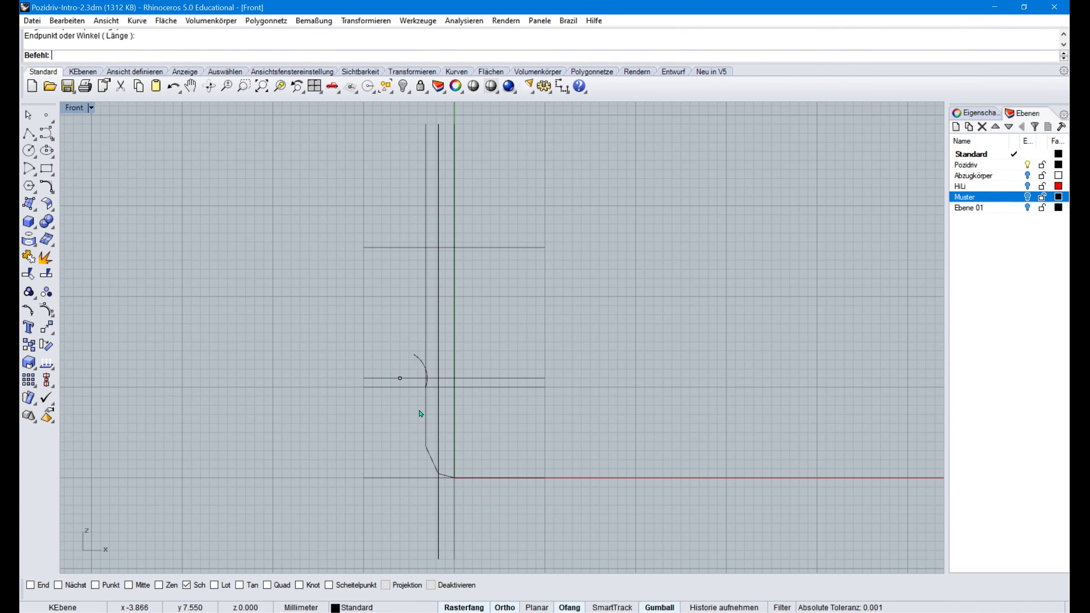
{"action": "scroll", "coordinate": [422, 406], "scroll_direction": "up", "scroll_amount": 5}
{"action": "left_click_drag", "start_coordinate": [454, 296], "coordinate": [390, 400]}
{"action": "type", "text": "trim"}
{"action": "key", "text": "Return"}
{"action": "left_click", "coordinate": [436, 329]}
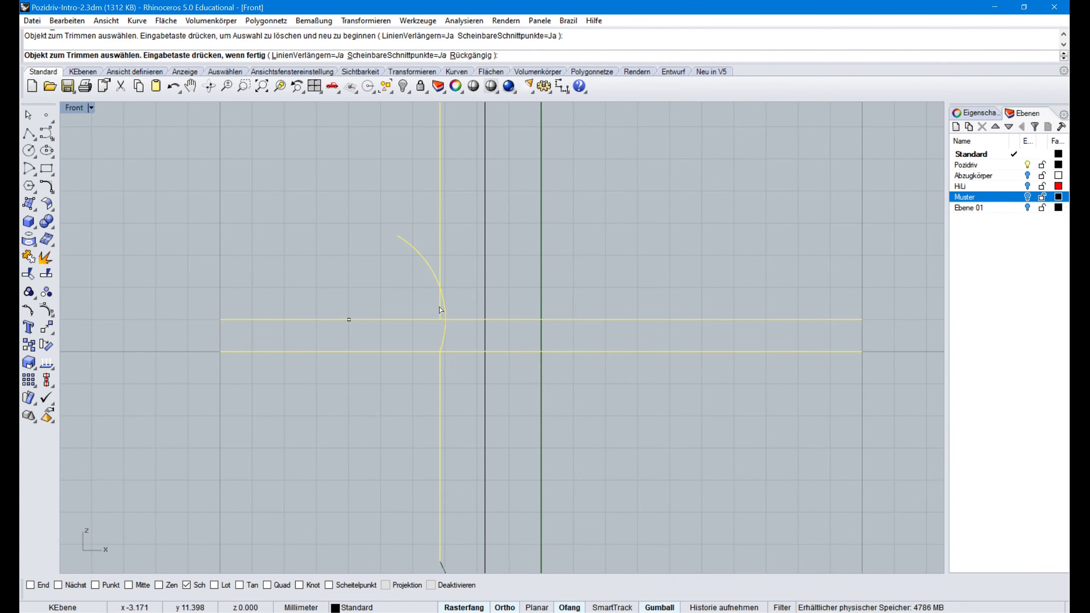
{"action": "left_click", "coordinate": [440, 273]}
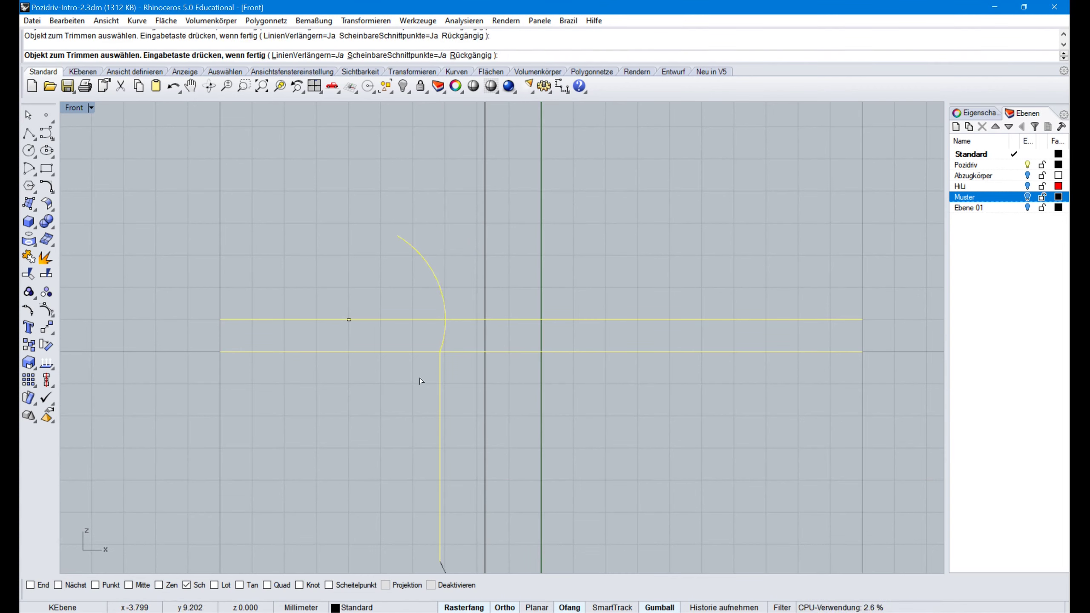
{"action": "right_click", "coordinate": [574, 382]}
{"action": "left_click_drag", "start_coordinate": [377, 312], "coordinate": [349, 377]}
{"action": "key", "text": "Delete"}
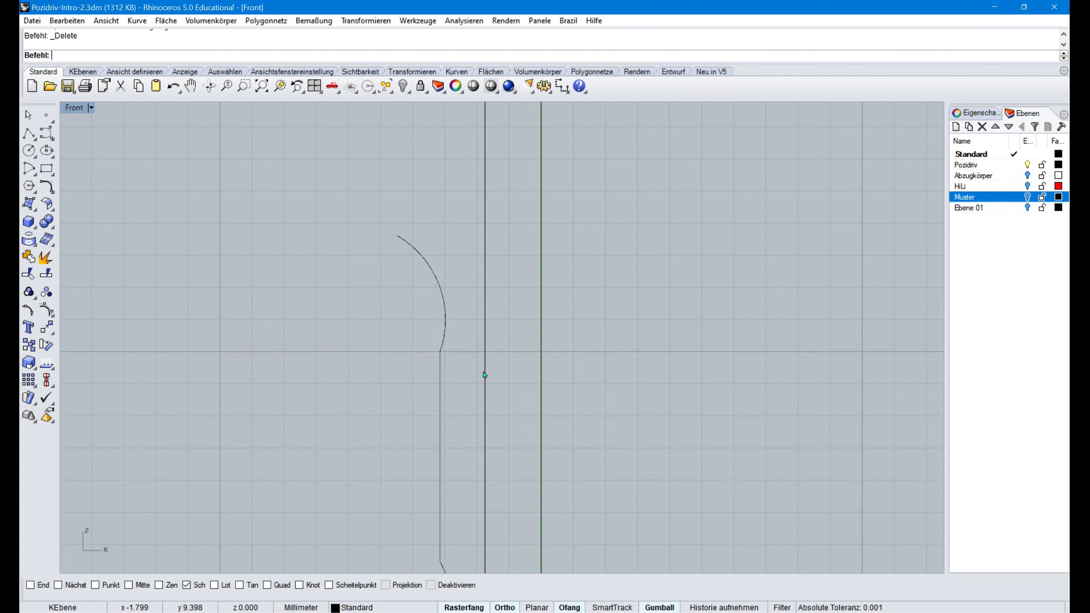
Join the tip polyline, the vertical line and the arc into one profile curve
{"action": "scroll", "coordinate": [484, 374], "scroll_direction": "down", "scroll_amount": 3}
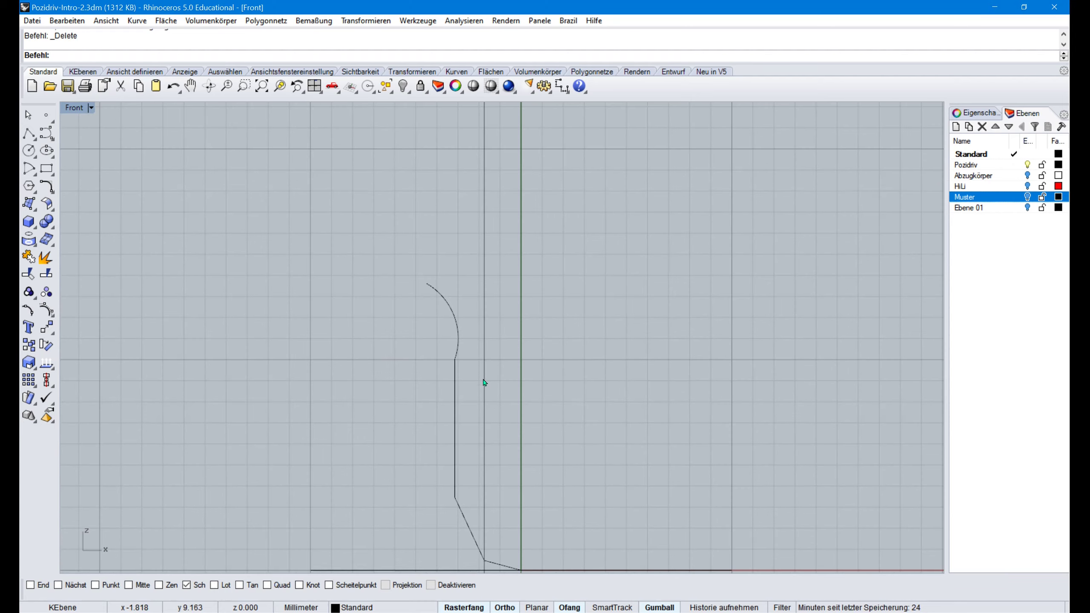
{"action": "right_click_drag", "start_coordinate": [595, 441], "coordinate": [477, 347]}
{"action": "left_click_drag", "start_coordinate": [352, 209], "coordinate": [491, 525]}
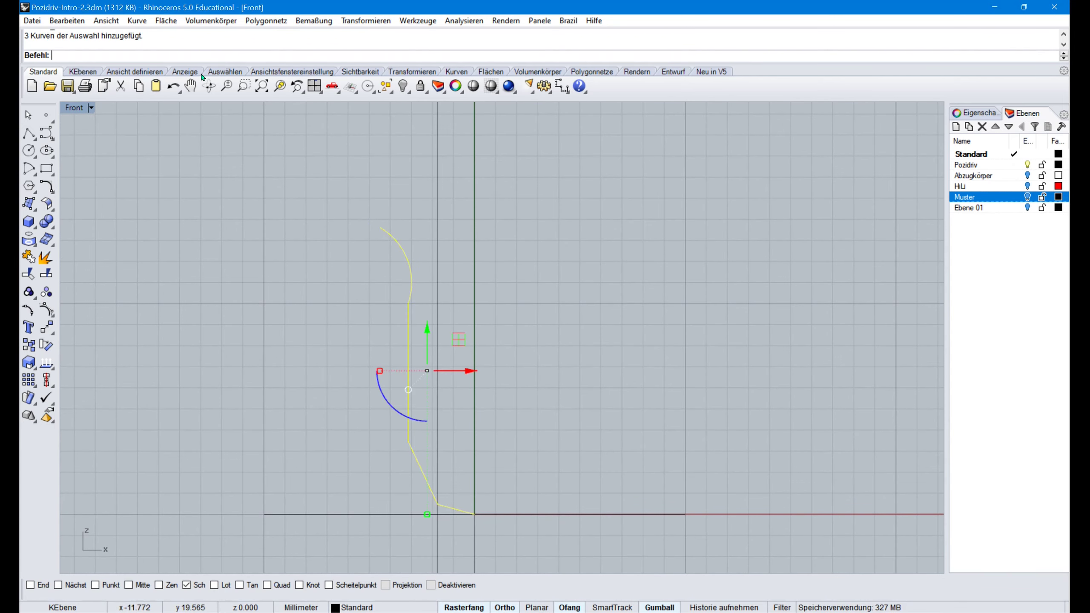
{"action": "left_click", "coordinate": [65, 20]}
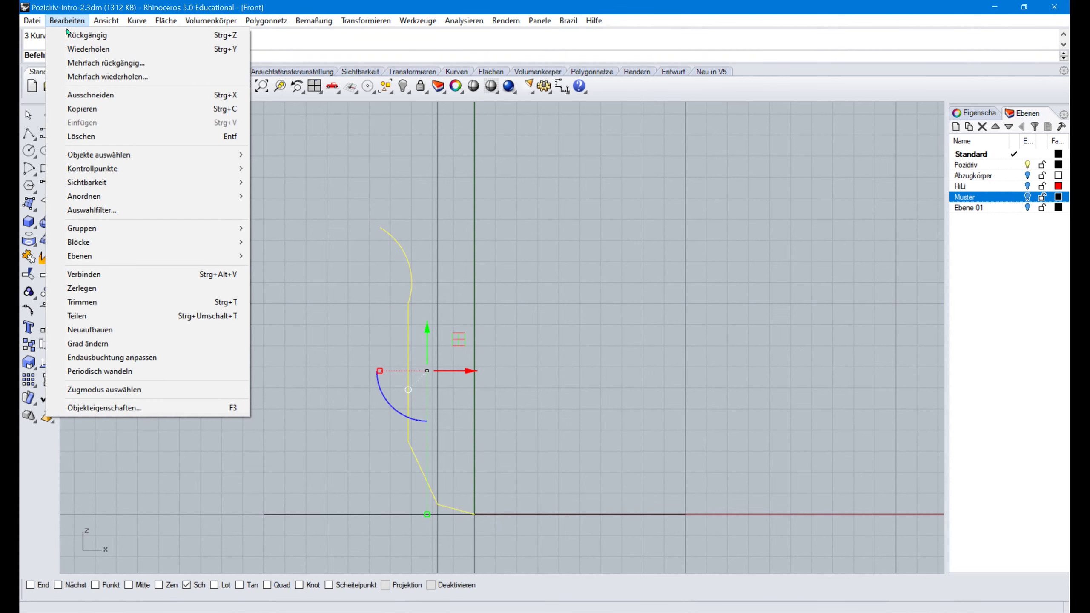
{"action": "left_click", "coordinate": [91, 274]}
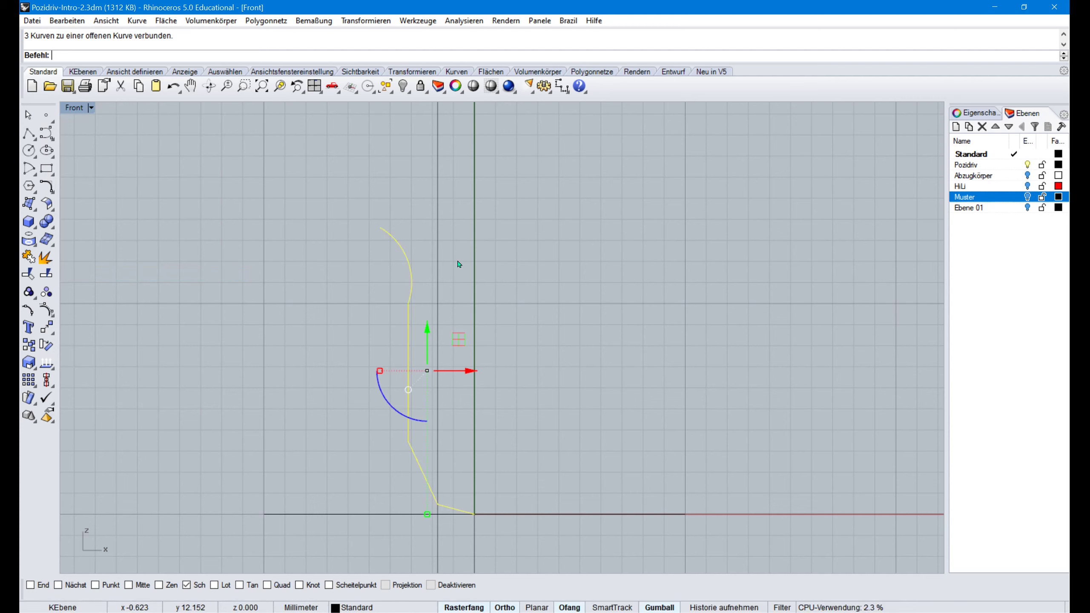
Revolve the joined profile 360° about the vertical centre line, and return to the four-viewport layout with the Perspective view active
{"action": "left_click", "coordinate": [164, 22]}
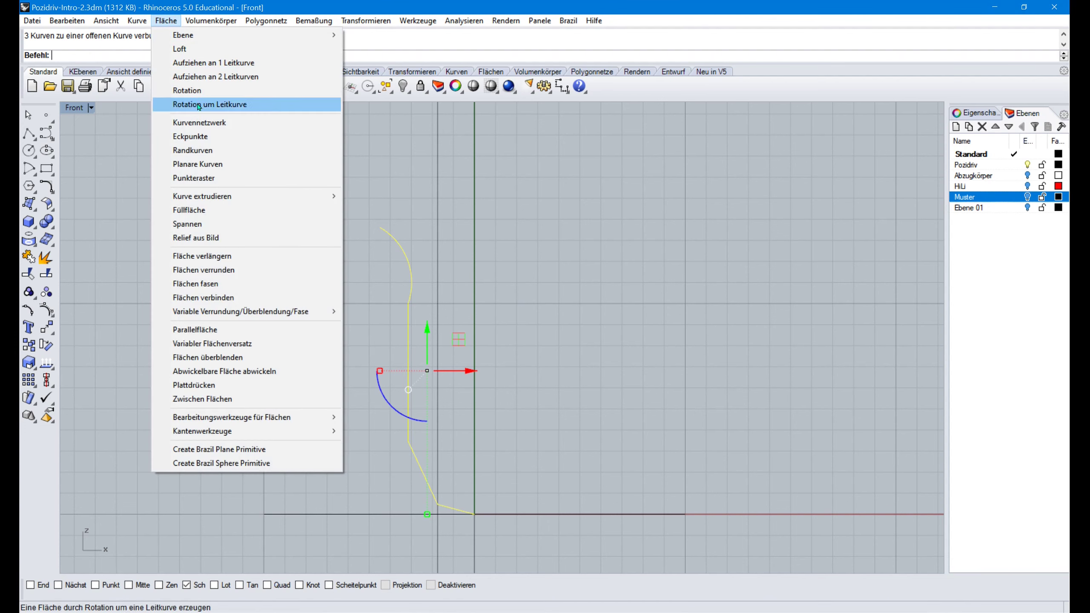
{"action": "left_click", "coordinate": [199, 91]}
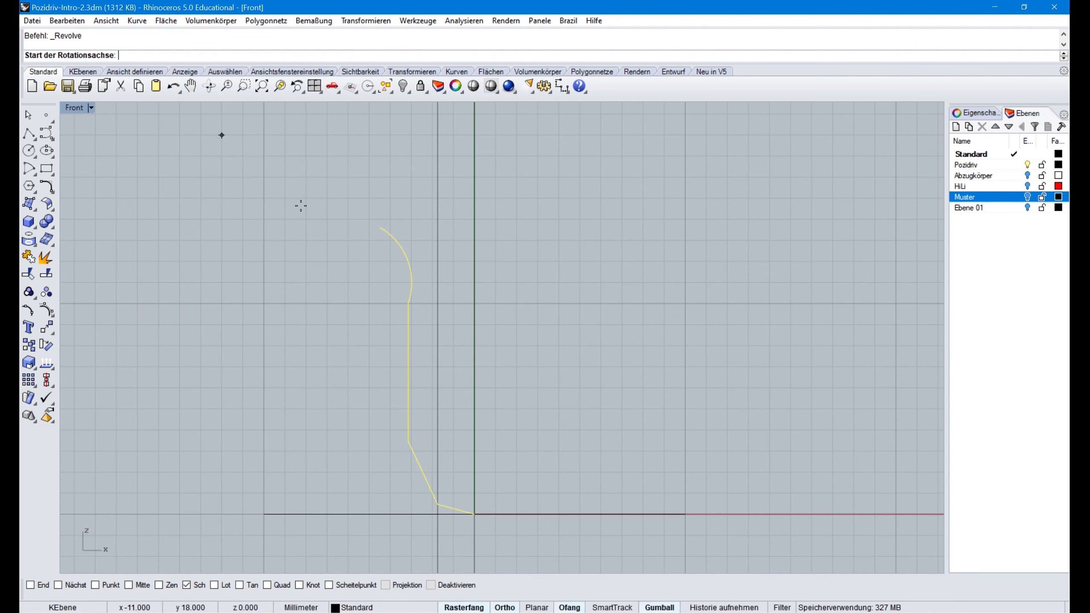
{"action": "left_click", "coordinate": [474, 261]}
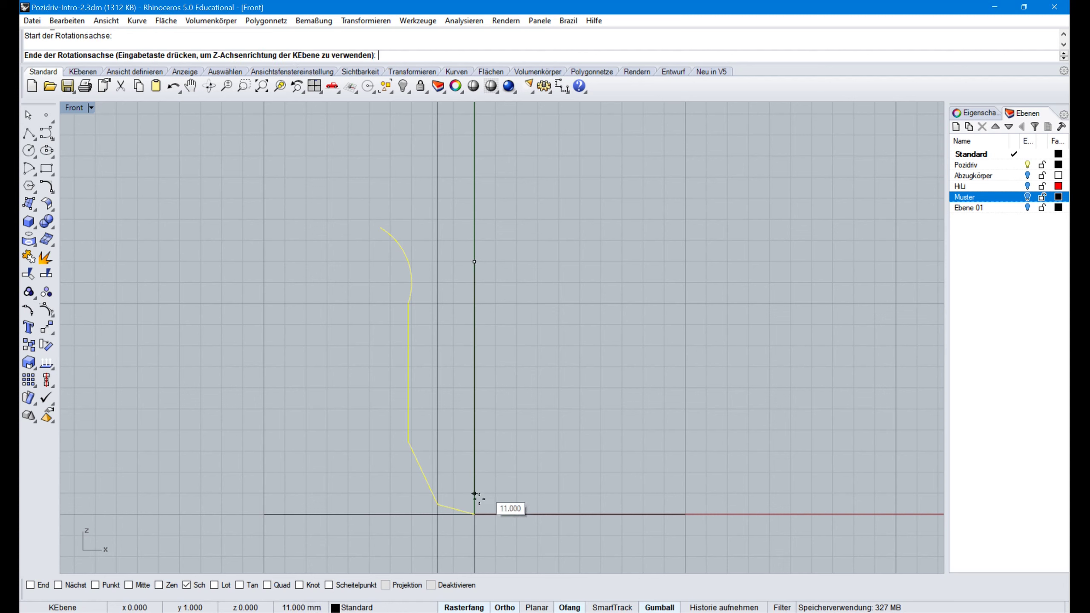
{"action": "left_click", "coordinate": [473, 535]}
{"action": "left_click", "coordinate": [474, 535]}
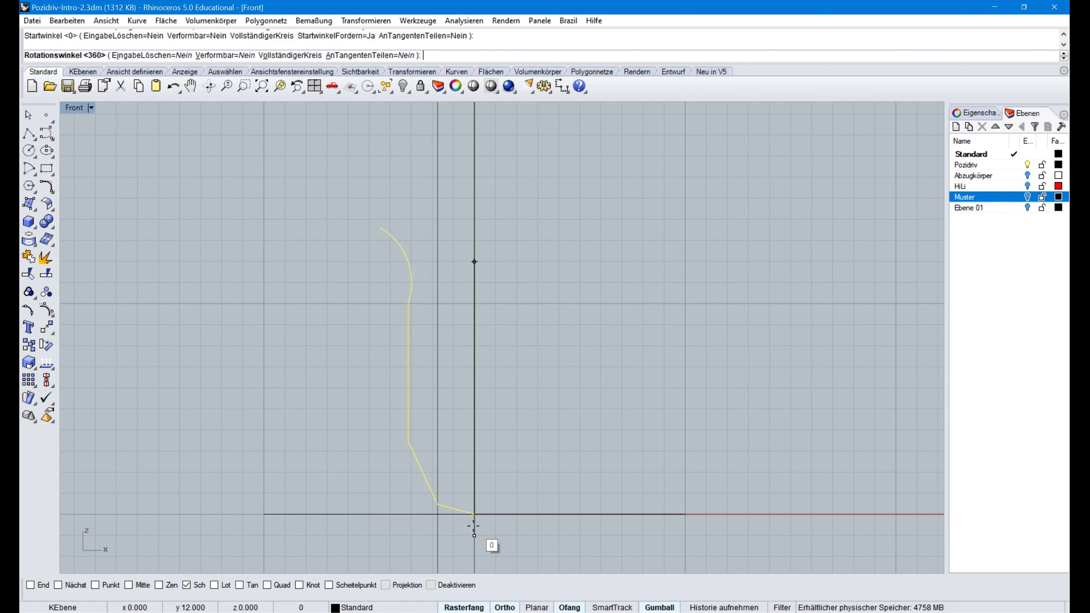
{"action": "left_click", "coordinate": [474, 535]}
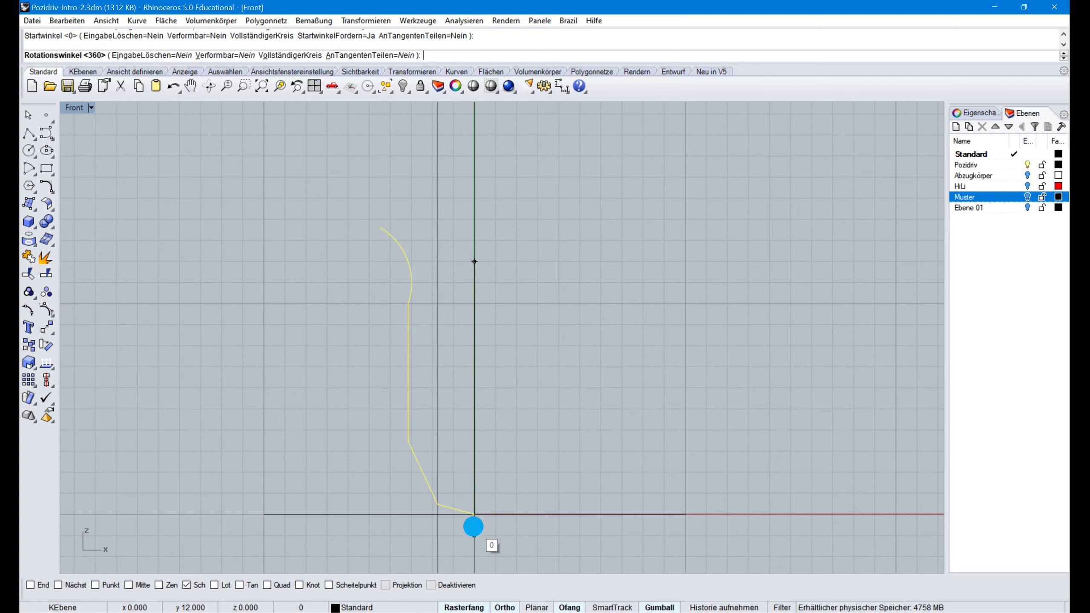
{"action": "double_click", "coordinate": [75, 110]}
{"action": "left_click", "coordinate": [811, 442]}
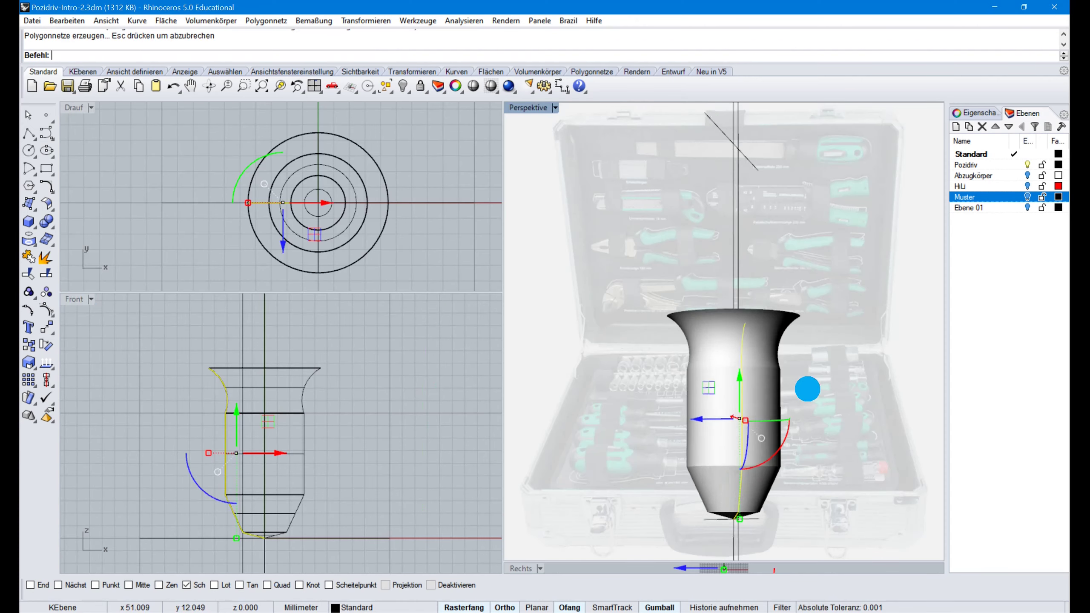
Draw a circumscribed six-sided polygon with an inner radius of 6.35/2, centred where the centre line meets the 25.4 mm horizontal, flats facing the y axis
{"action": "right_click_drag", "start_coordinate": [811, 442], "coordinate": [809, 472]}
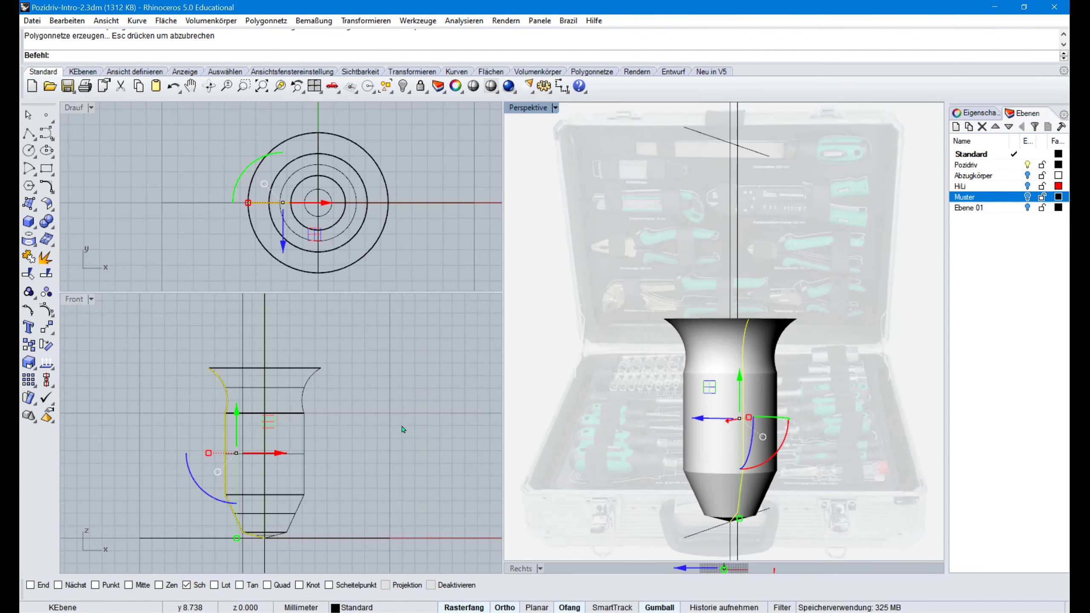
{"action": "left_click", "coordinate": [372, 429]}
{"action": "right_click_drag", "start_coordinate": [372, 430], "coordinate": [406, 424]}
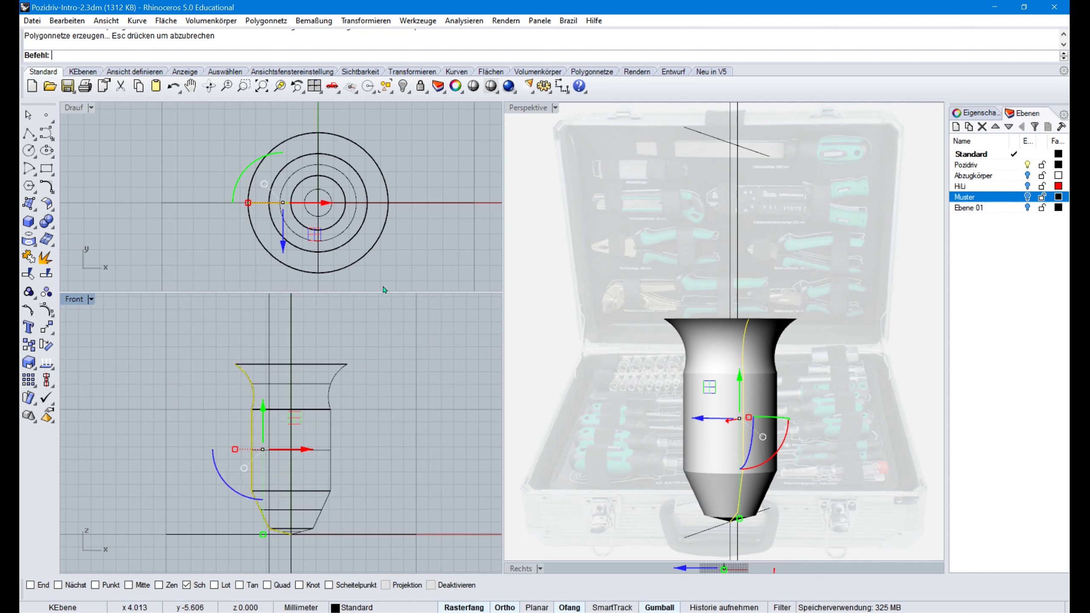
{"action": "right_click_drag", "start_coordinate": [427, 255], "coordinate": [392, 255]}
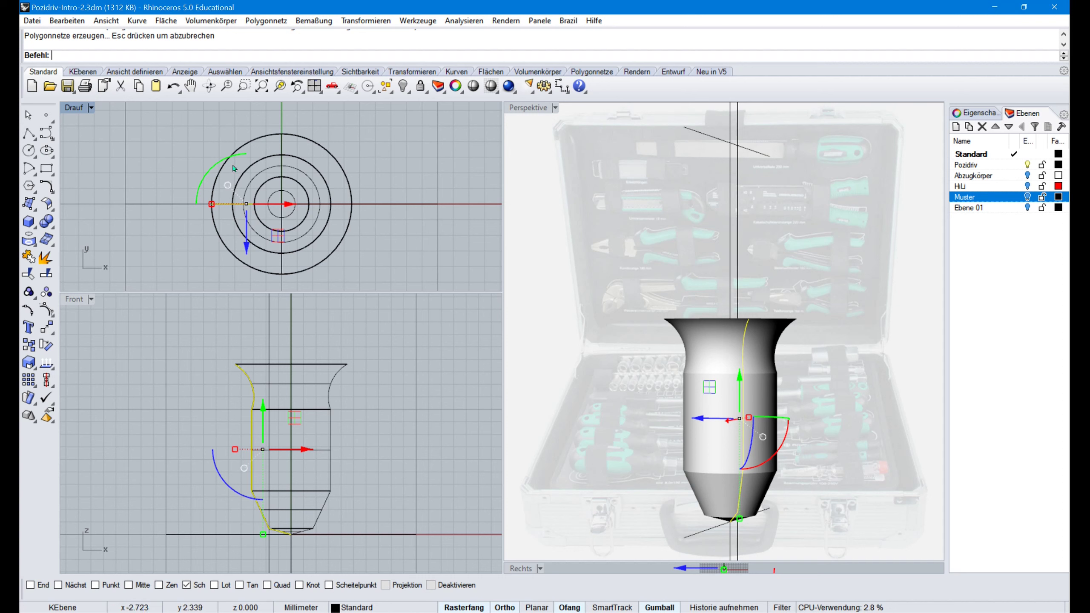
{"action": "mouse_move", "coordinate": [319, 317]}
{"action": "right_mouse_down"}
{"action": "mouse_move", "coordinate": [316, 389]}
{"action": "mouse_move", "coordinate": [328, 421]}
{"action": "right_mouse_up"}
{"action": "left_click", "coordinate": [137, 20]}
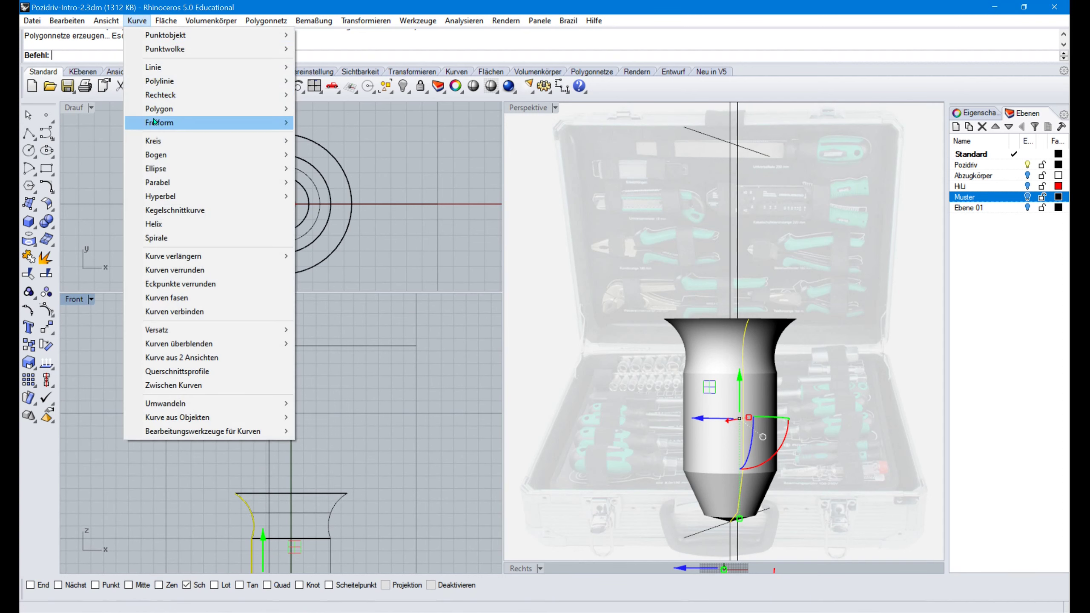
{"action": "mouse_move", "coordinate": [158, 110]}
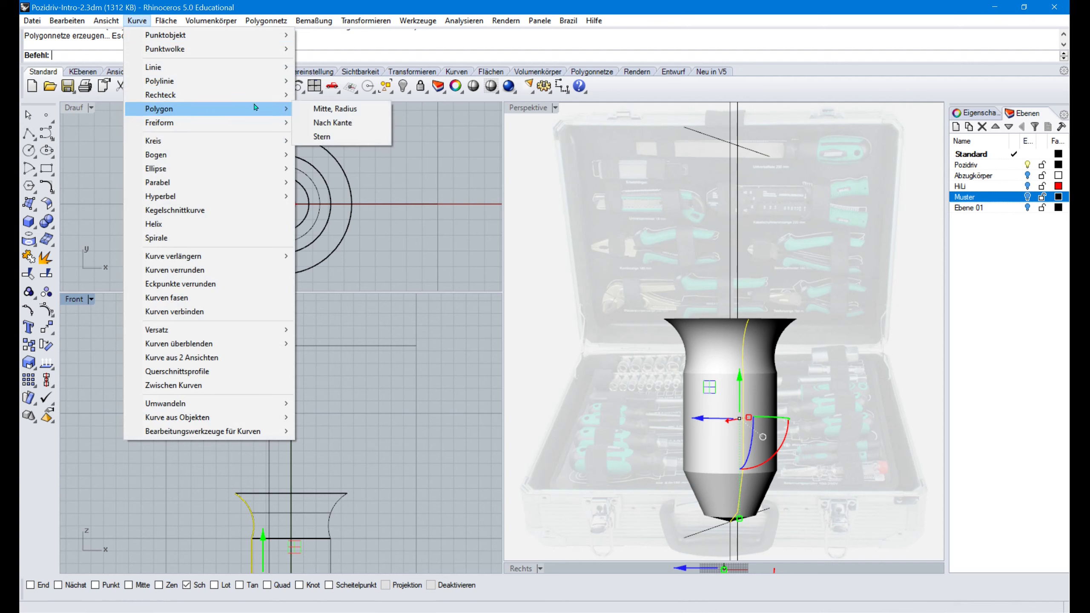
{"action": "left_click", "coordinate": [359, 108]}
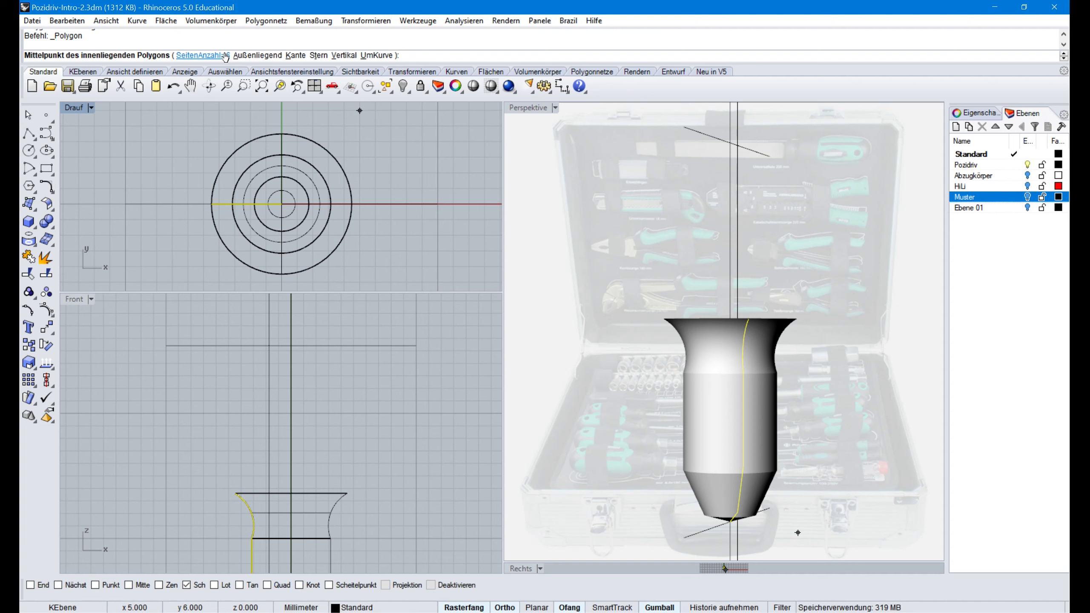
{"action": "left_click", "coordinate": [260, 55]}
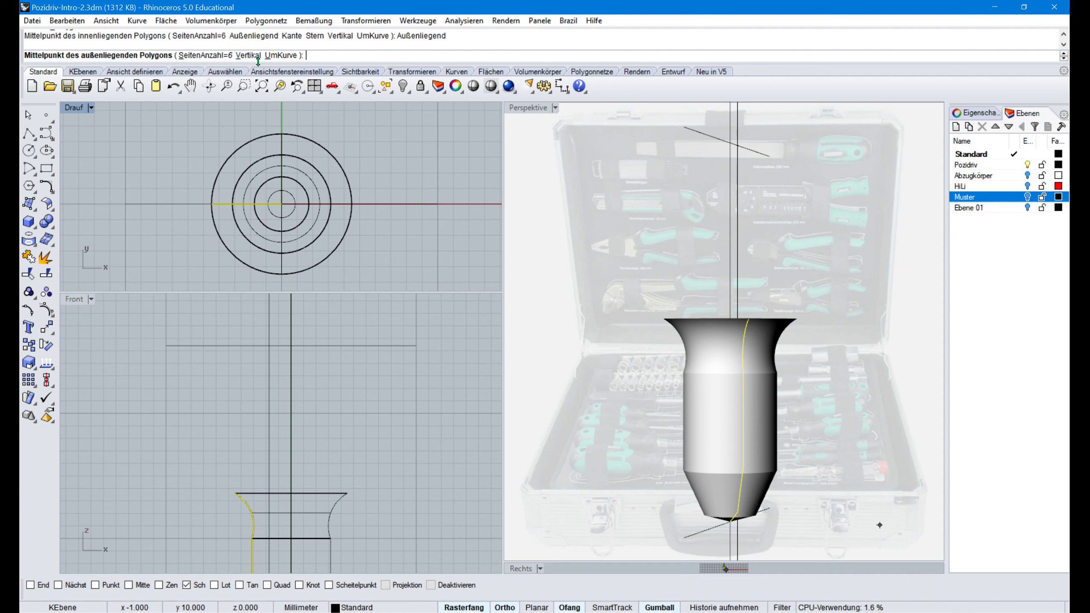
{"action": "left_click", "coordinate": [291, 346]}
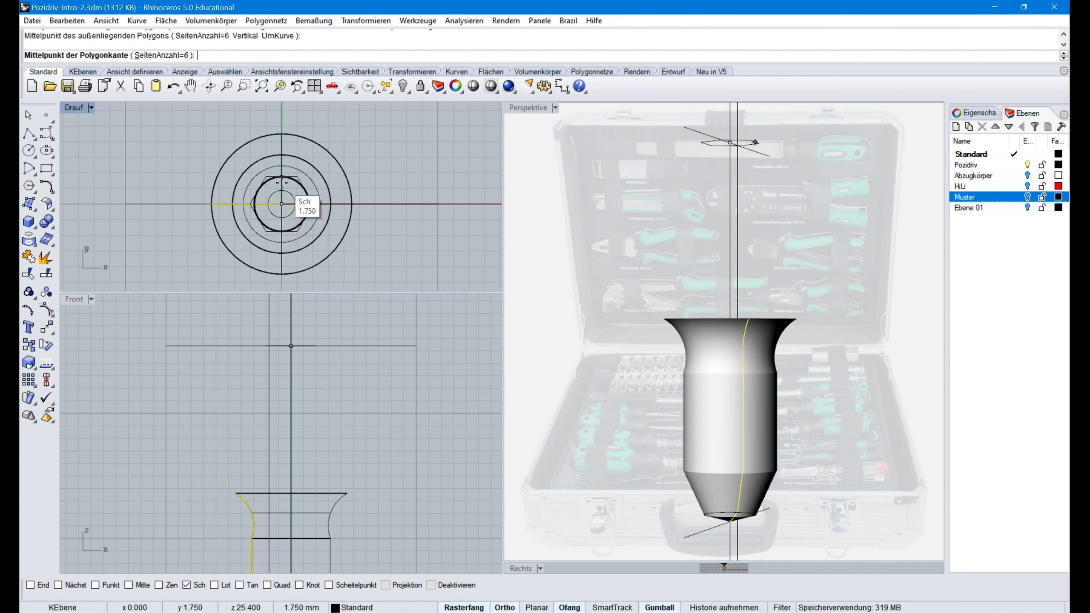
{"action": "type", "text": "6."}
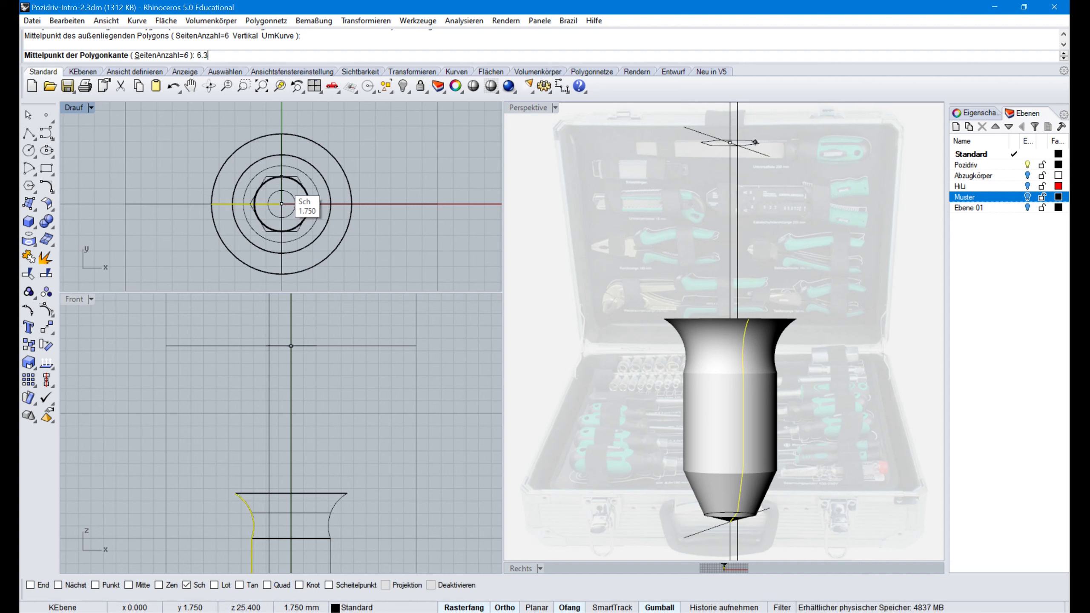
{"action": "type", "text": "35/2"}
{"action": "key", "text": "Return"}
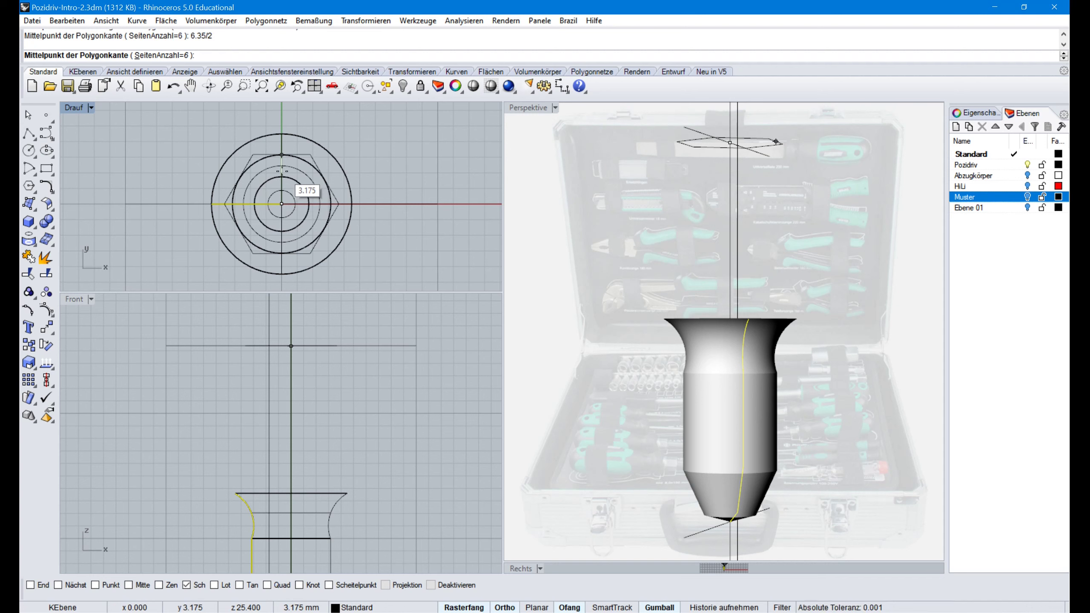
{"action": "left_click", "coordinate": [281, 171]}
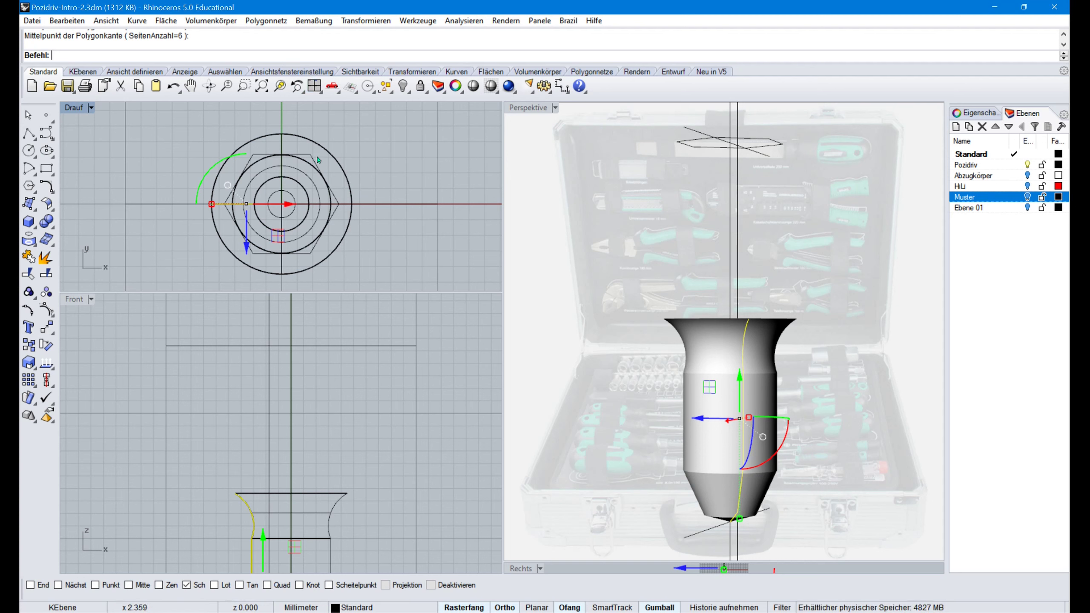
Round all corners of the hexagon with a fillet radius of 0.25 mm
{"action": "left_click", "coordinate": [137, 21]}
{"action": "left_click", "coordinate": [194, 284]}
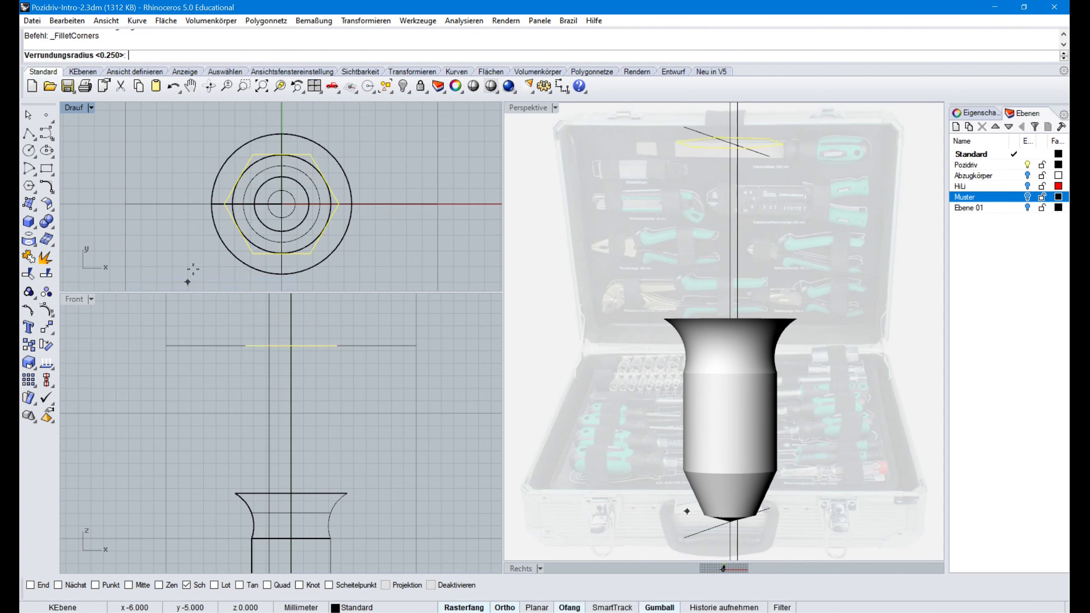
{"action": "right_click", "coordinate": [336, 141]}
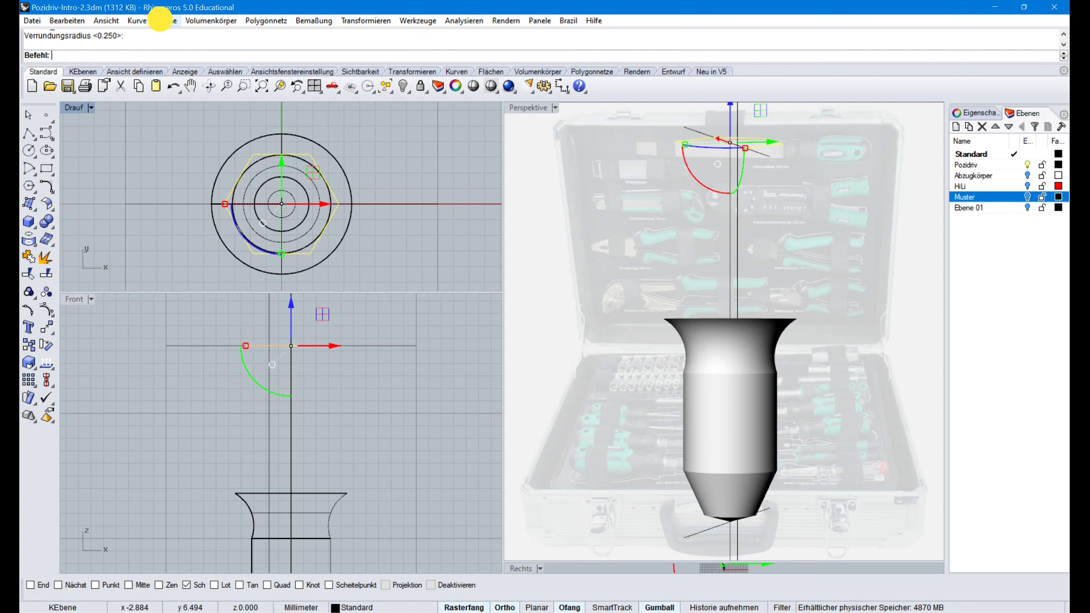
Extrude the rounded hexagon straight down as an open surface into the flared collar, ending at 12 mm height
{"action": "left_click", "coordinate": [162, 20]}
{"action": "mouse_move", "coordinate": [205, 197]}
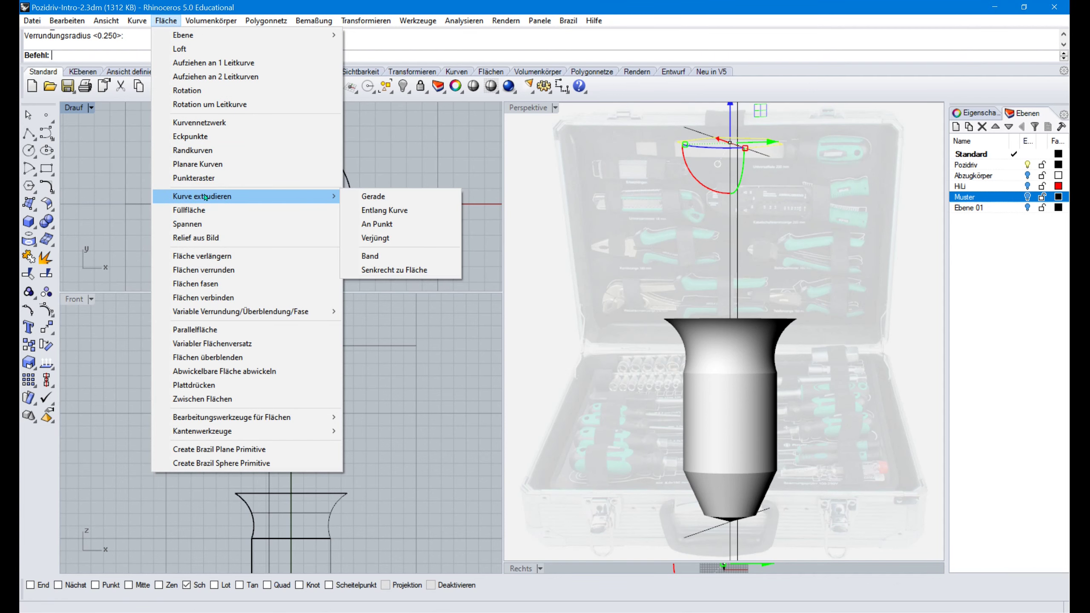
{"action": "left_click", "coordinate": [365, 196]}
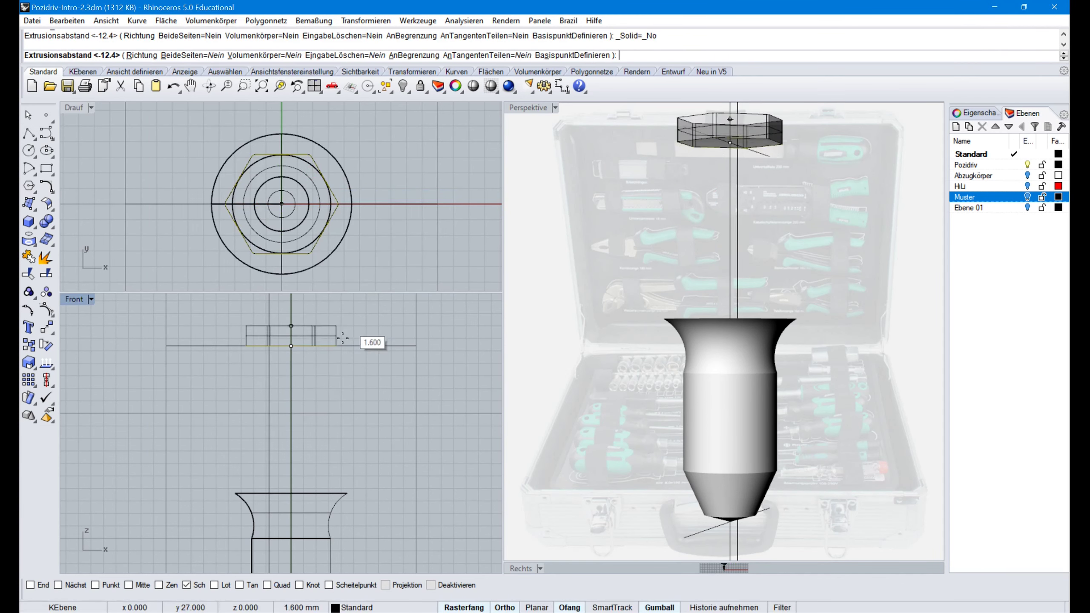
{"action": "left_click", "coordinate": [310, 508]}
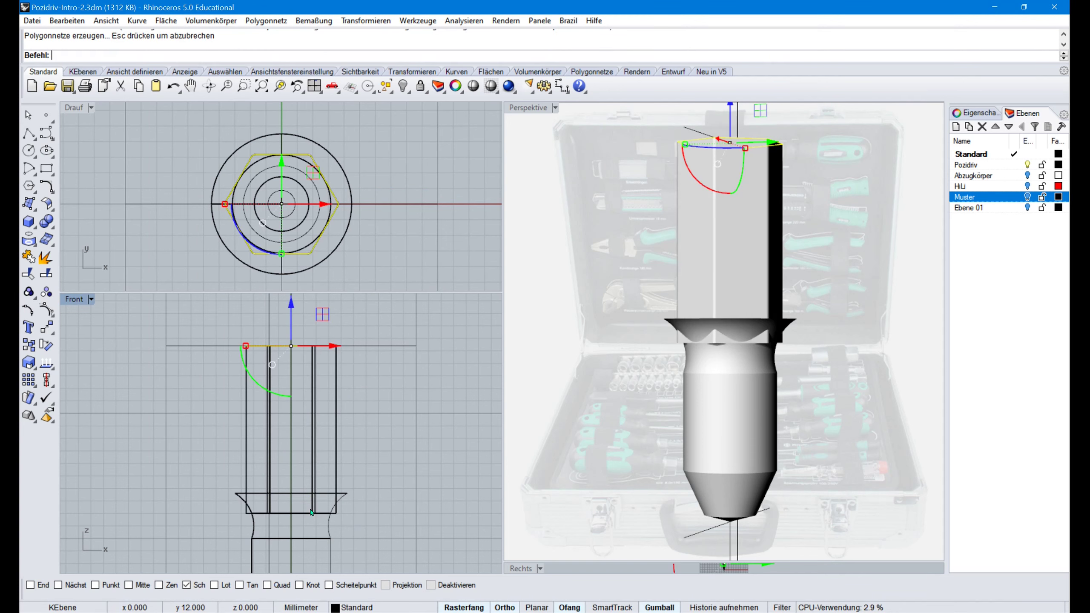
Trim away the part of the flared collar that lies outside the hexagonal shaft, using the extrusion as the cutter
{"action": "scroll", "coordinate": [665, 381], "scroll_direction": "up", "scroll_amount": 3}
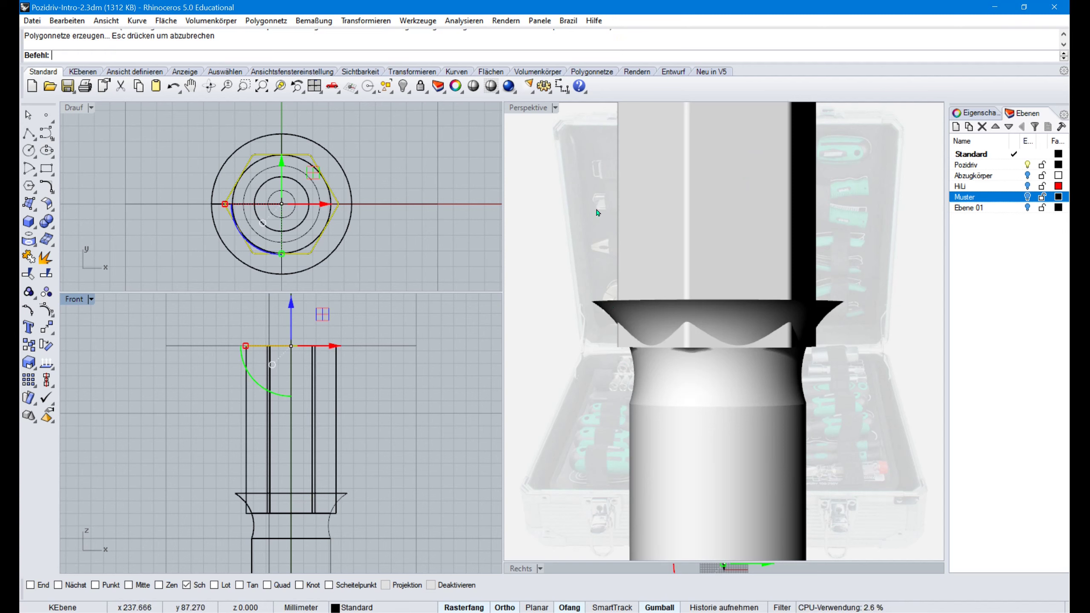
{"action": "left_click", "coordinate": [645, 252]}
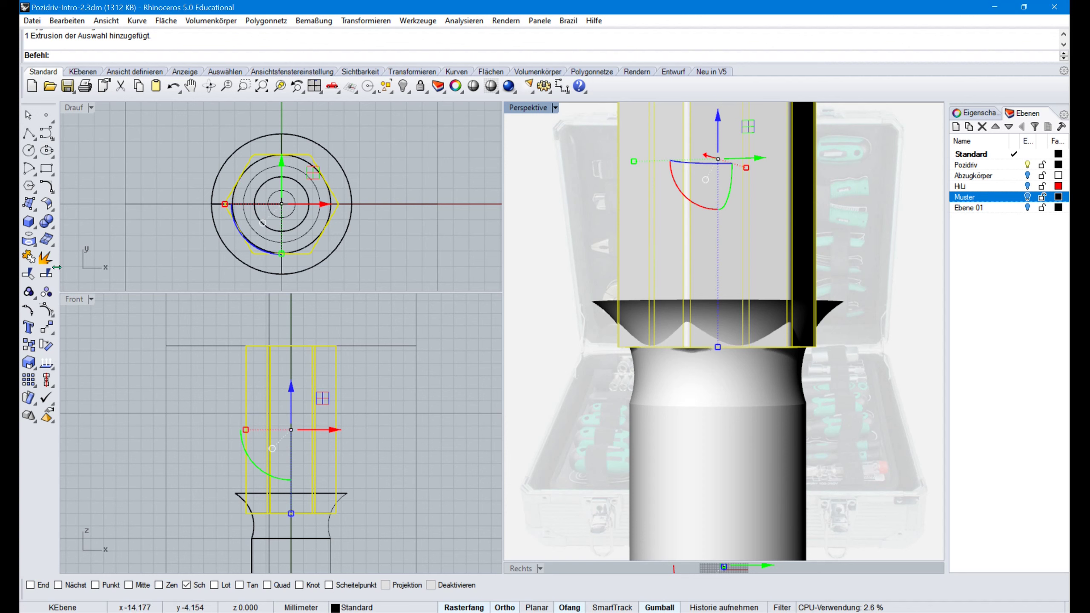
{"action": "left_click", "coordinate": [29, 273]}
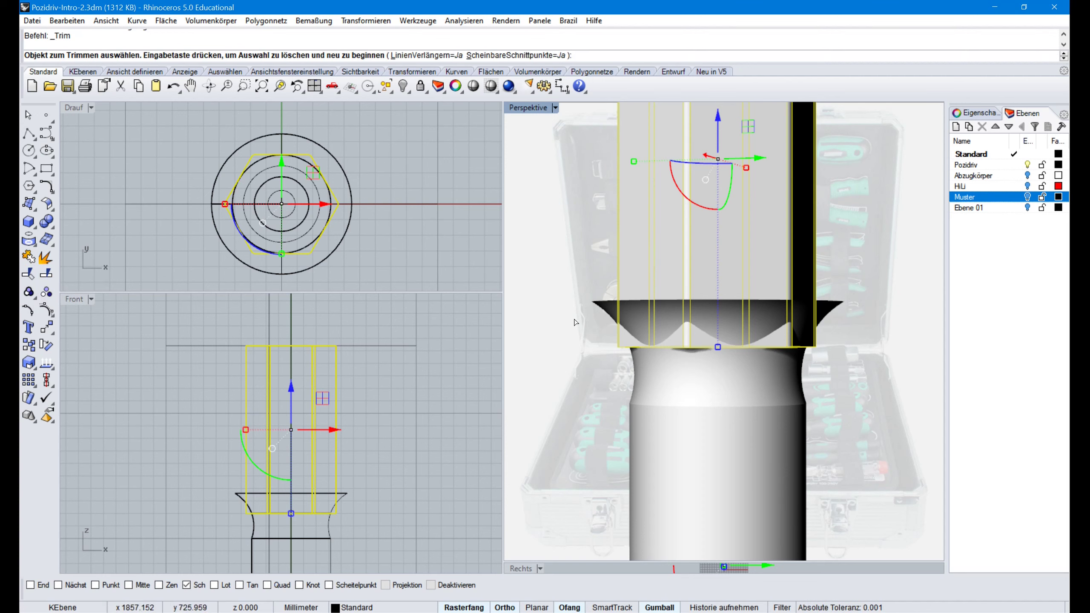
{"action": "left_click", "coordinate": [608, 304]}
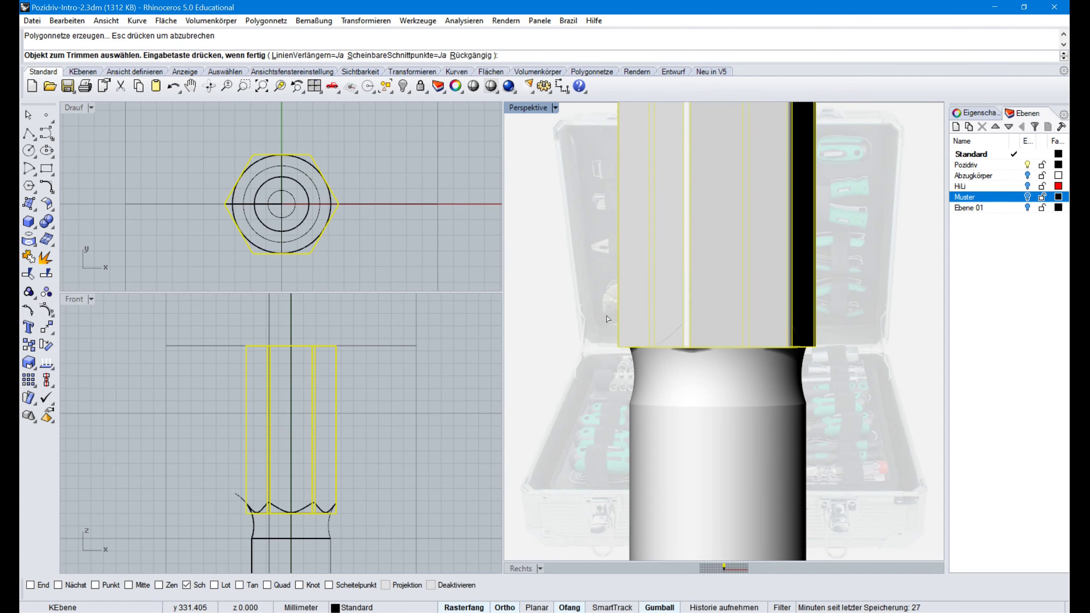
{"action": "key", "text": "Return"}
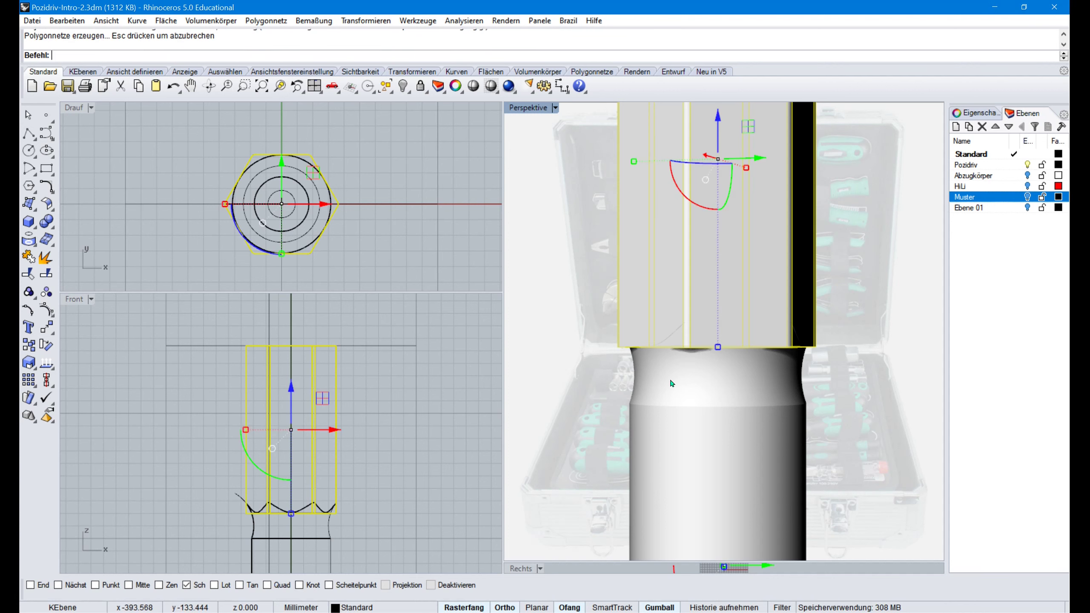
Trim away the hexagonal shaft's lower end below the scalloped collar edge, using the revolved body as the cutter
{"action": "left_click", "coordinate": [669, 378]}
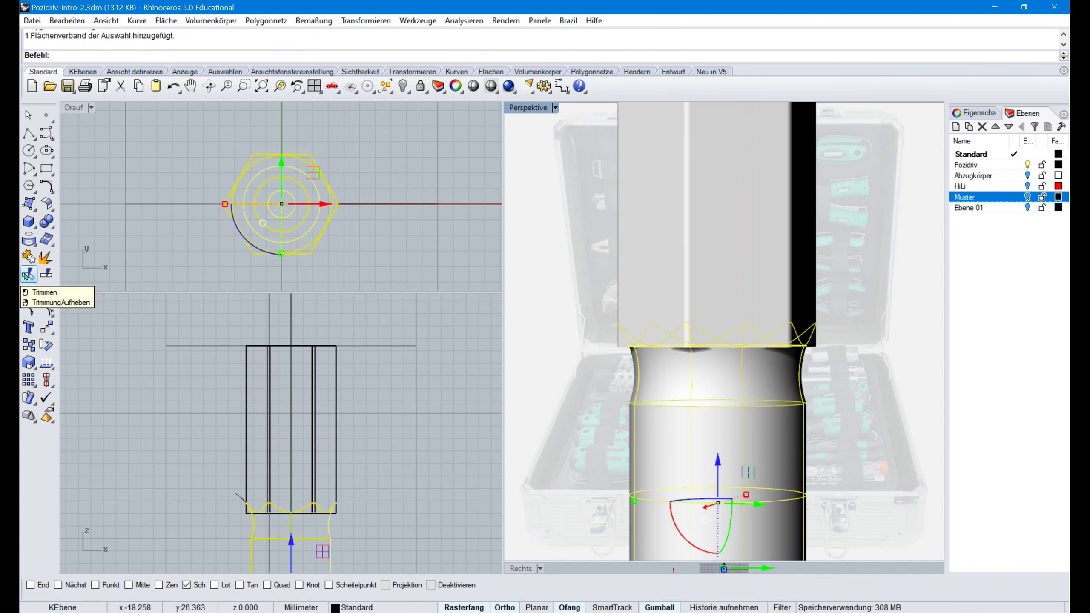
{"action": "left_click", "coordinate": [28, 311]}
{"action": "left_click", "coordinate": [622, 345]}
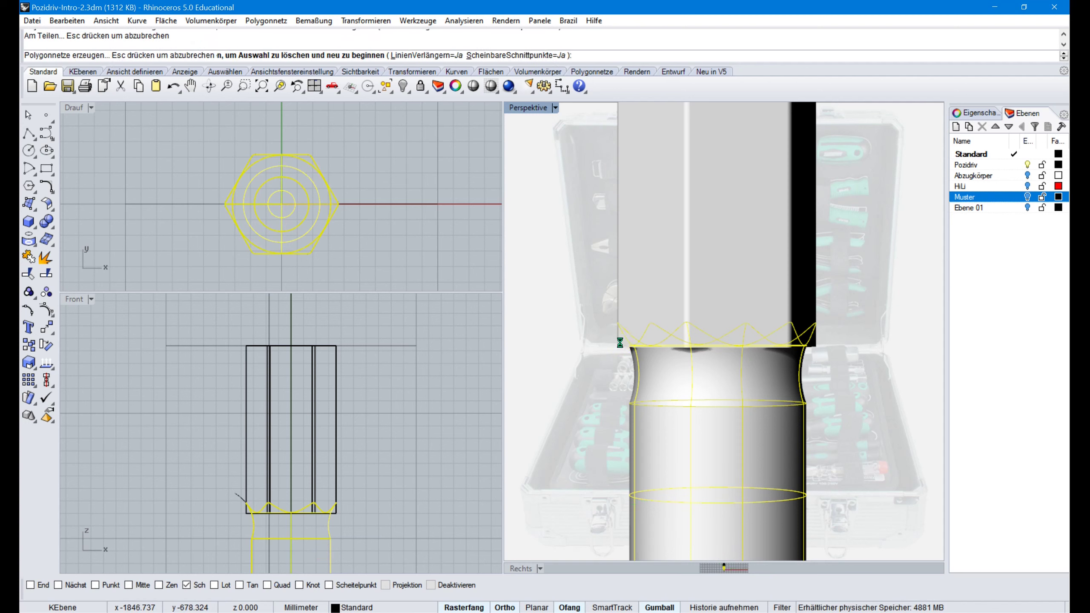
{"action": "right_click", "coordinate": [566, 408]}
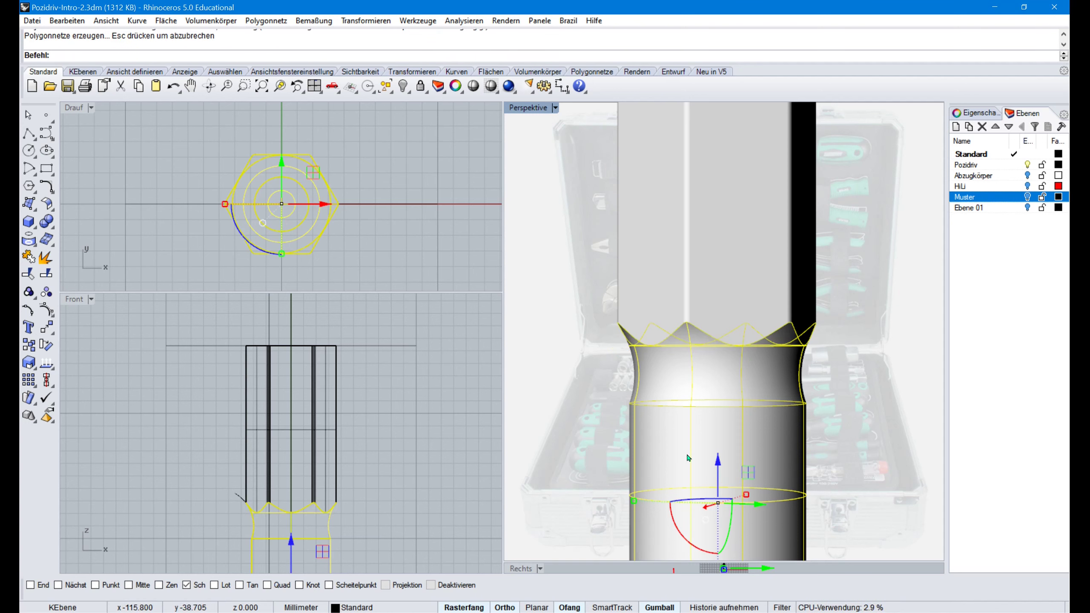
Delete the leftover profile curve, the horizontal guide at the shaft's upper end and the two vertical guide lines
{"action": "mouse_move", "coordinate": [686, 453]}
{"action": "right_mouse_down"}
{"action": "mouse_move", "coordinate": [691, 394]}
{"action": "mouse_move", "coordinate": [692, 442]}
{"action": "right_mouse_up"}
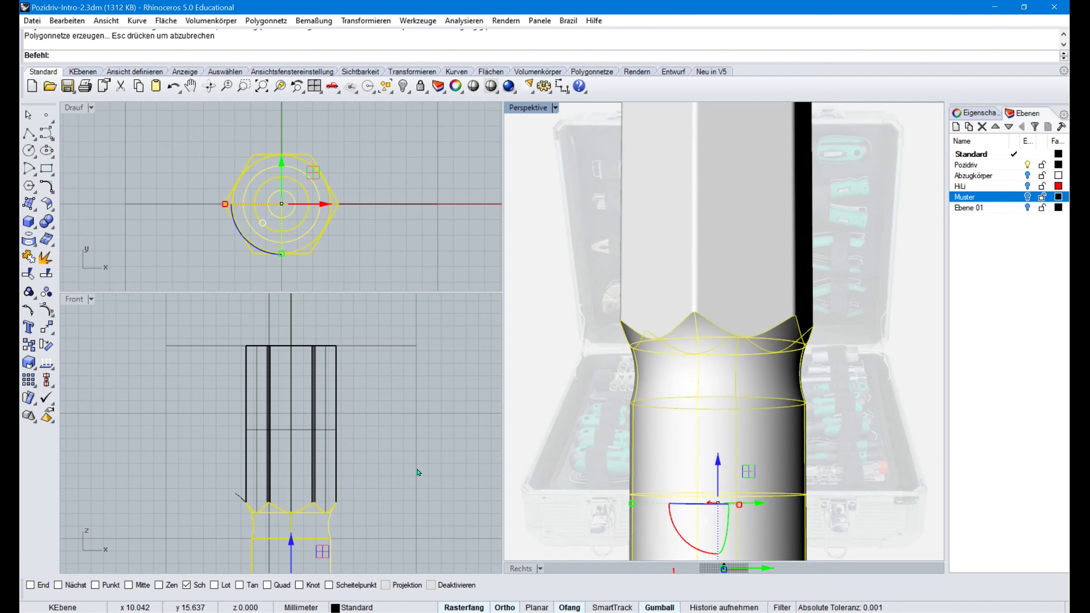
{"action": "scroll", "coordinate": [418, 472], "scroll_direction": "down", "scroll_amount": 3}
{"action": "right_click_drag", "start_coordinate": [386, 447], "coordinate": [274, 420]}
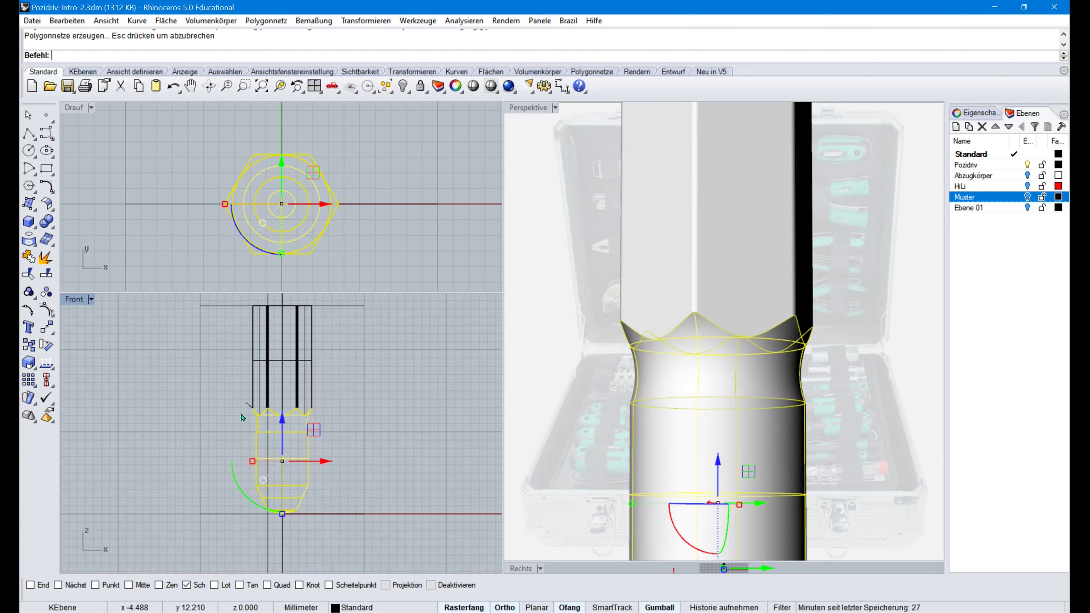
{"action": "key", "text": "Delete"}
{"action": "scroll", "coordinate": [275, 377], "scroll_direction": "down", "scroll_amount": 4}
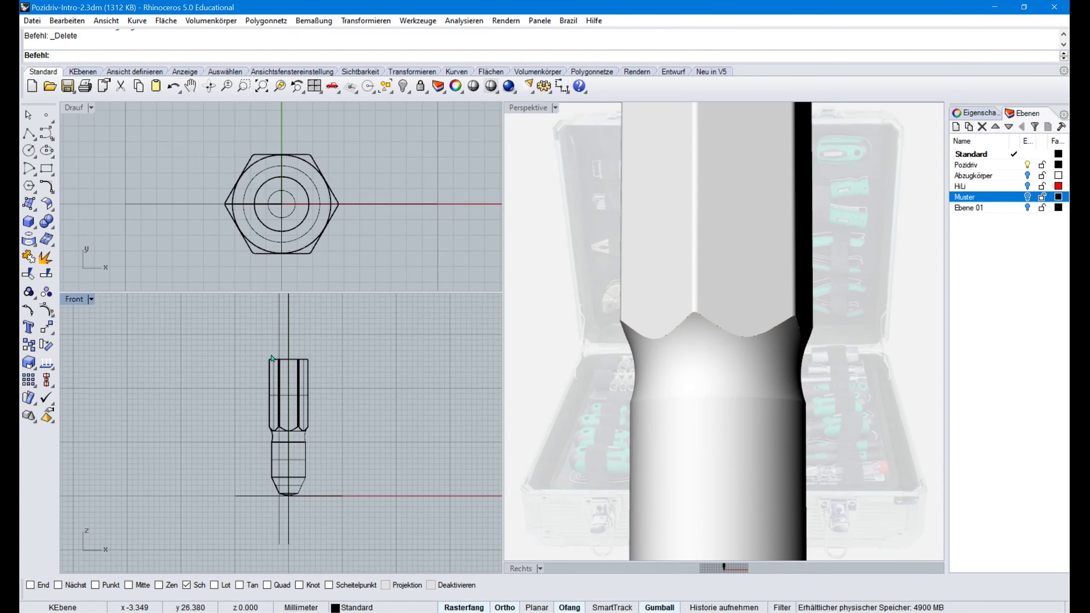
{"action": "left_click_drag", "start_coordinate": [285, 320], "coordinate": [243, 331]}
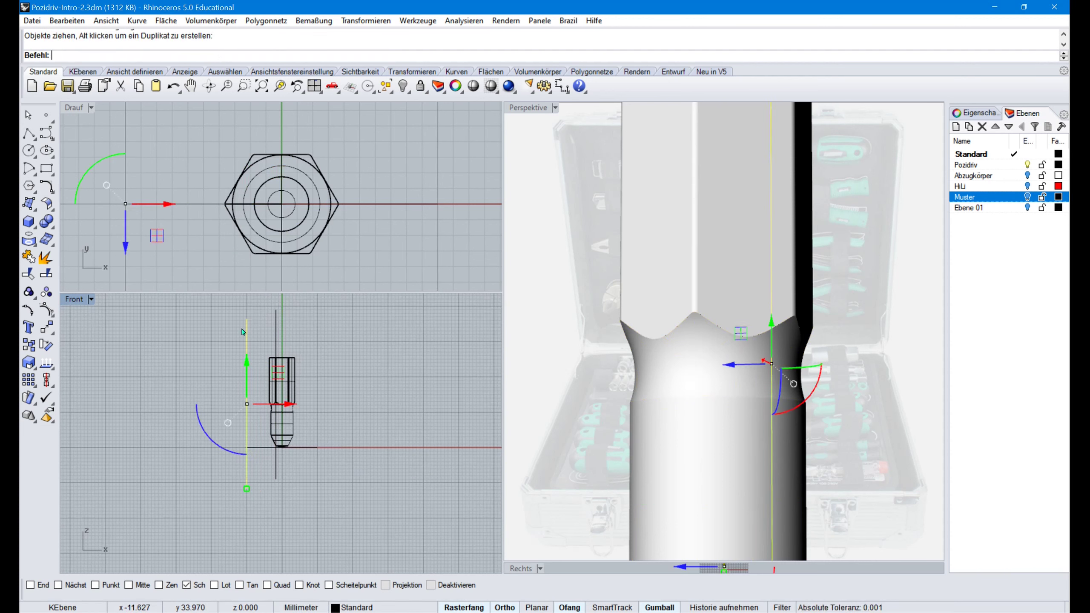
{"action": "key", "text": "Delete"}
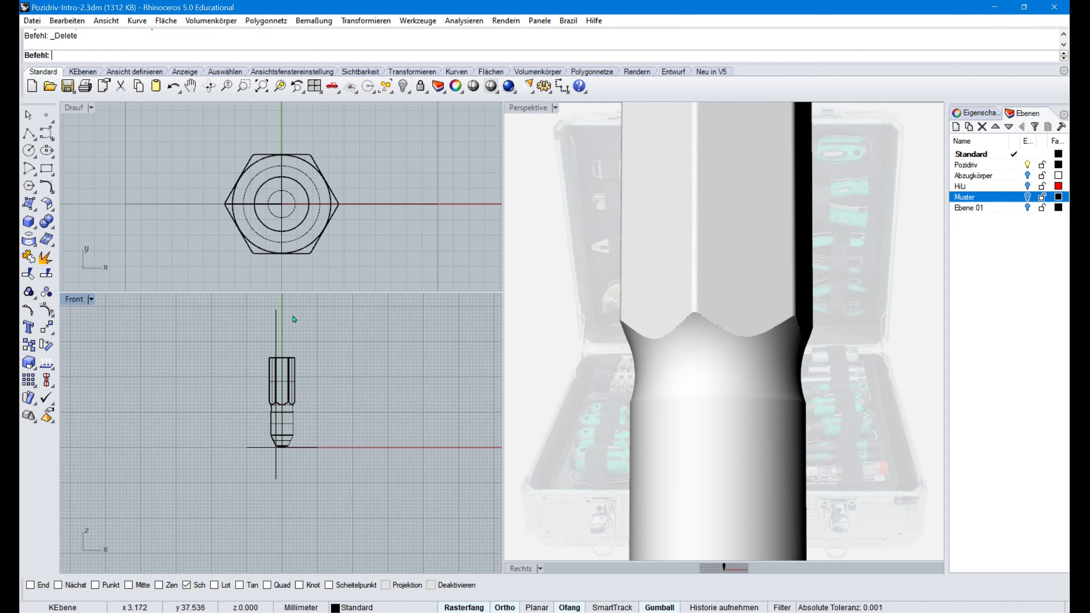
{"action": "left_click", "coordinate": [267, 334]}
{"action": "key", "text": "Delete"}
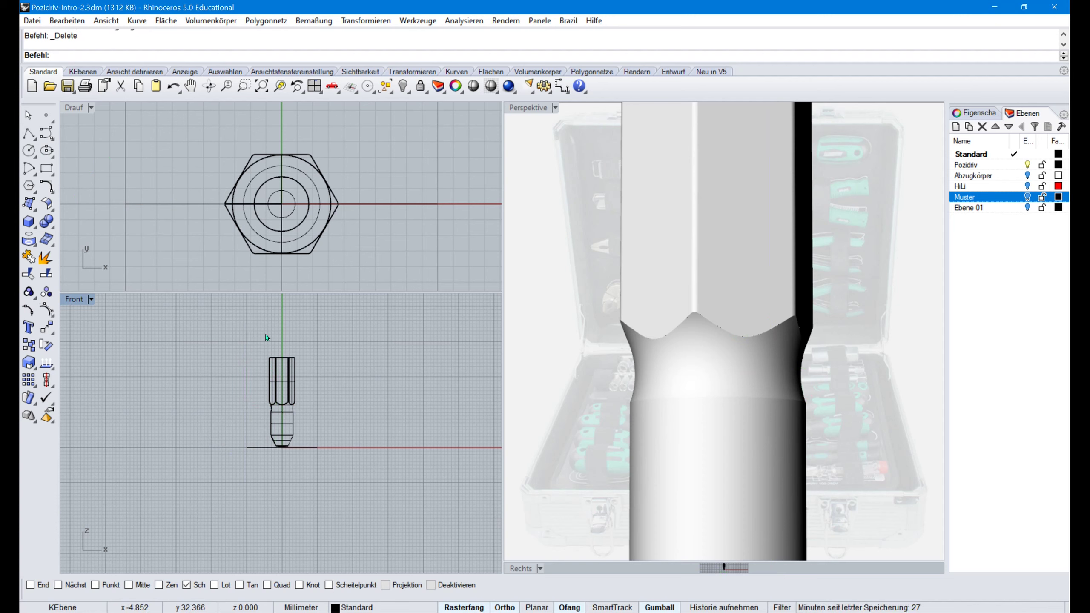
Select everything and rotate it clockwise about the origin in the top view so that hexagon corners point along the y axis
{"action": "scroll", "coordinate": [270, 371], "scroll_direction": "up", "scroll_amount": 6}
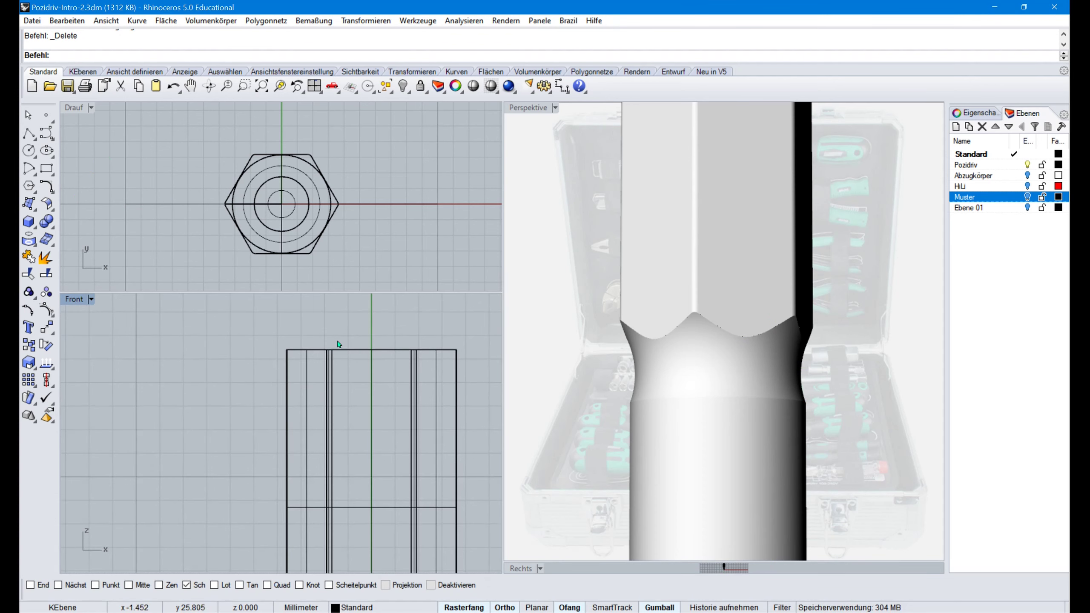
{"action": "left_click", "coordinate": [239, 231]}
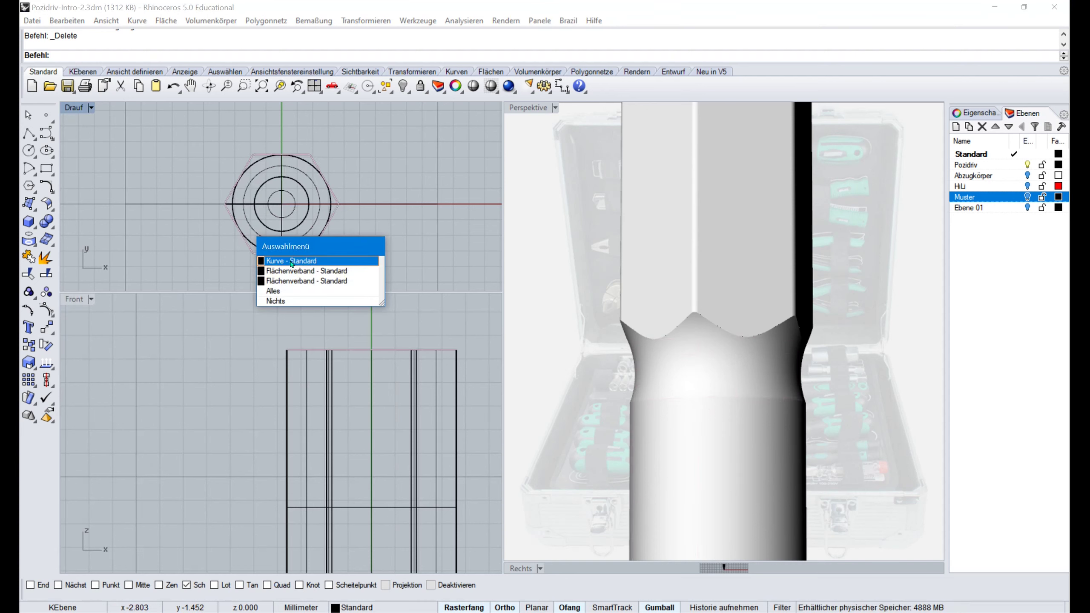
{"action": "left_click", "coordinate": [455, 224]}
{"action": "left_click_drag", "start_coordinate": [344, 187], "coordinate": [260, 242]}
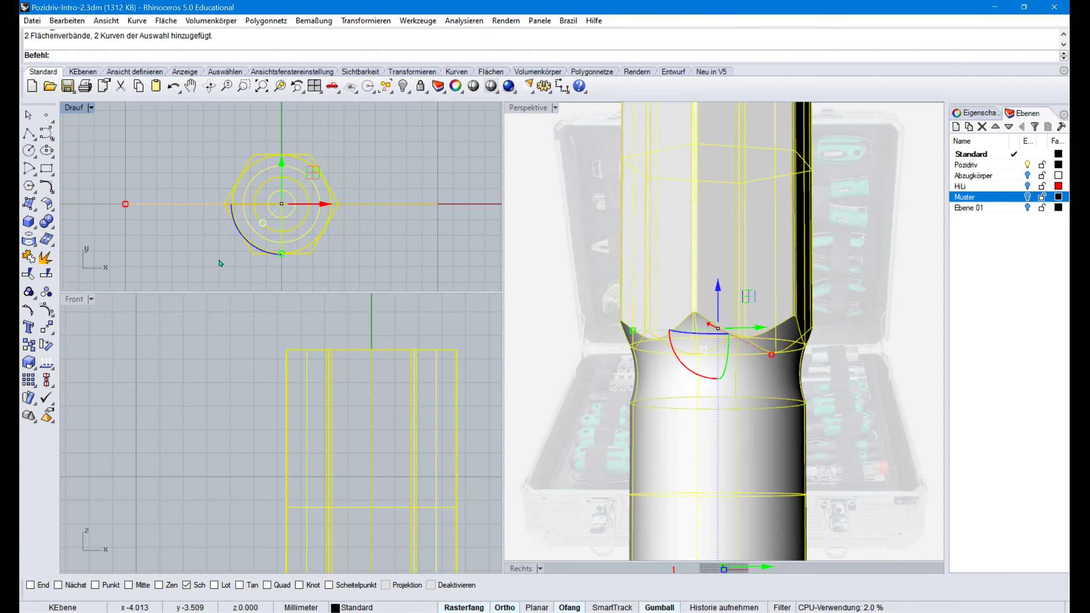
{"action": "left_click", "coordinate": [260, 247]}
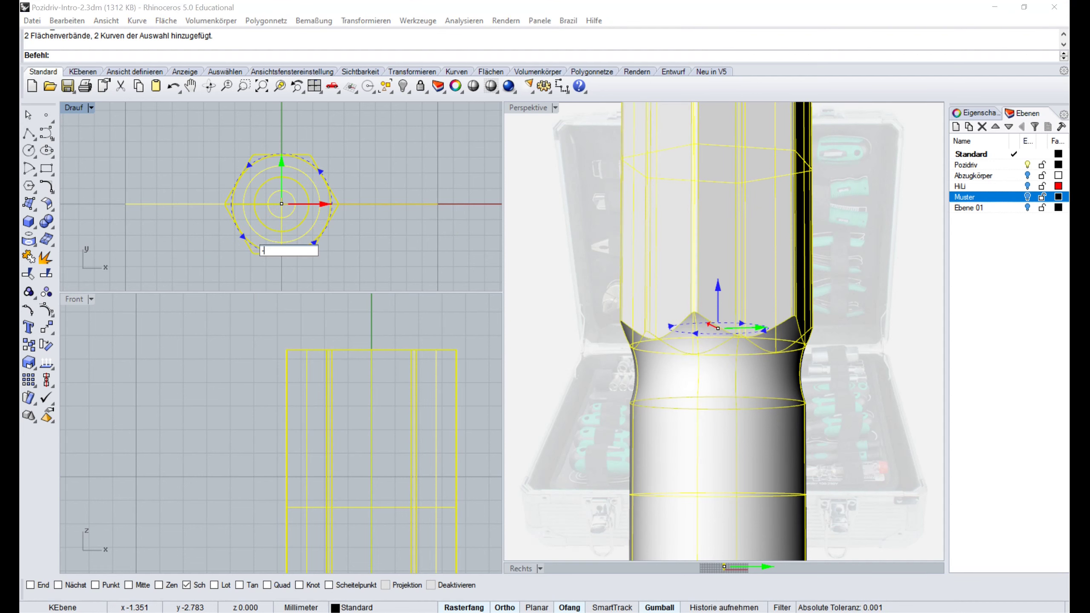
{"action": "left_click", "coordinate": [262, 251]}
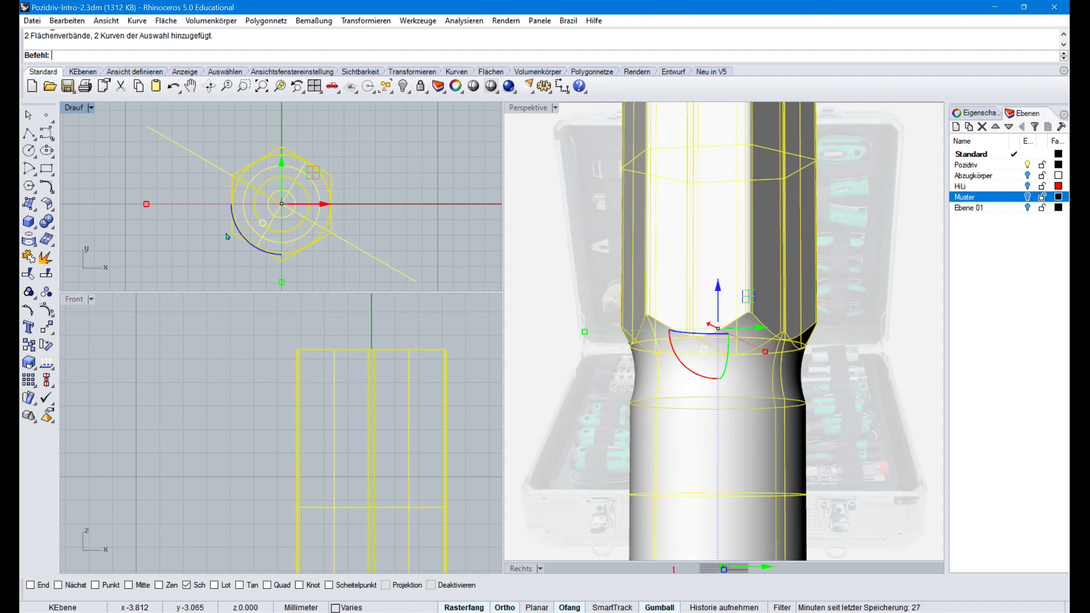
Draw a right-triangle polyline with legs of about 3 mm beside the shaft's upper corner in the Front view, starting at (-5, 24)
{"action": "scroll", "coordinate": [248, 392], "scroll_direction": "down", "scroll_amount": 2}
{"action": "right_click_drag", "start_coordinate": [318, 337], "coordinate": [287, 369]}
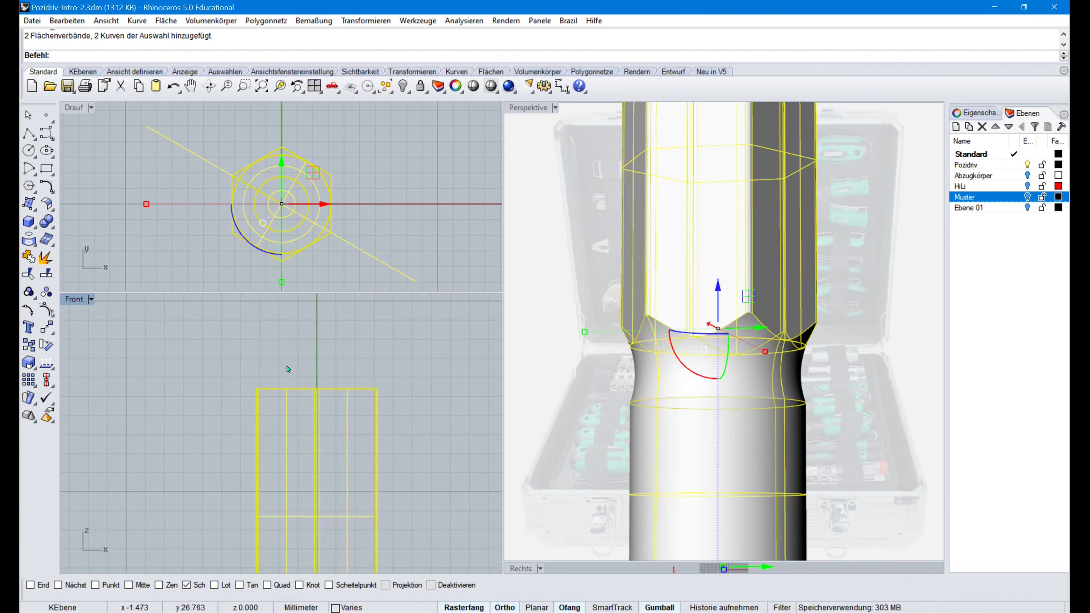
{"action": "left_click", "coordinate": [29, 133]}
{"action": "left_click", "coordinate": [221, 417]}
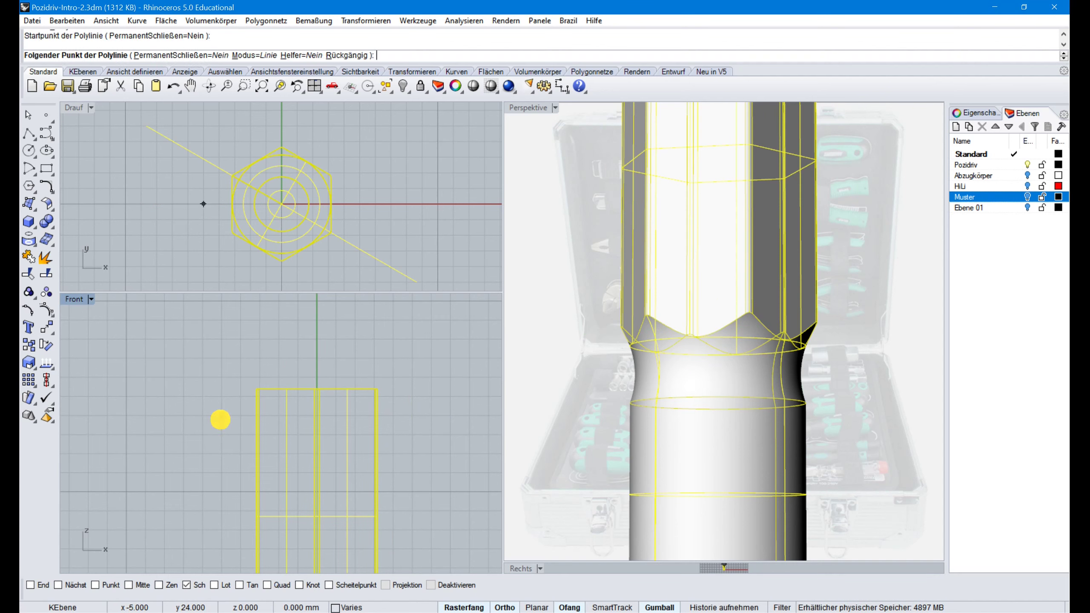
{"action": "left_click", "coordinate": [278, 357]}
{"action": "left_click", "coordinate": [221, 358]}
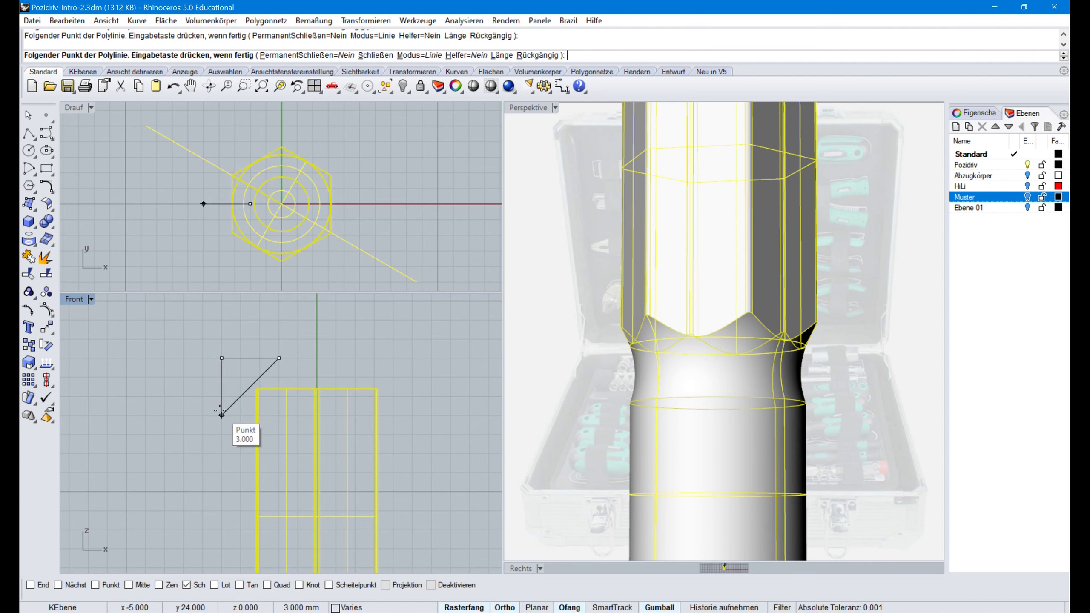